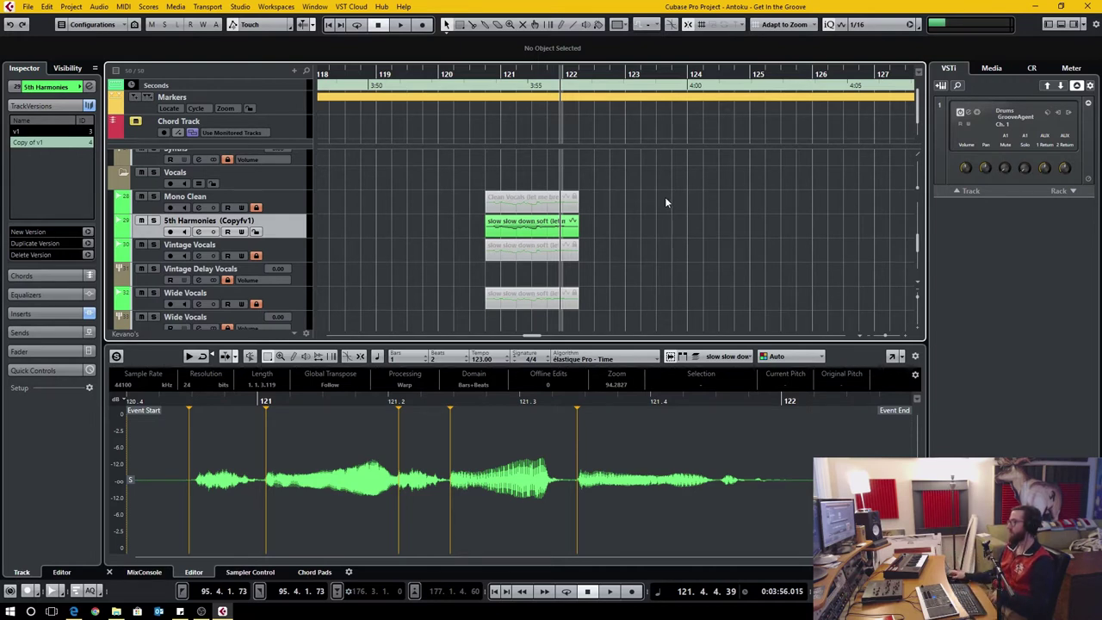
- Review the arrangement's drum, percussion, bass, synth and vocal tracks, including how the vocal events are spread along the timeline
scroll(644, 227, "up", 5)
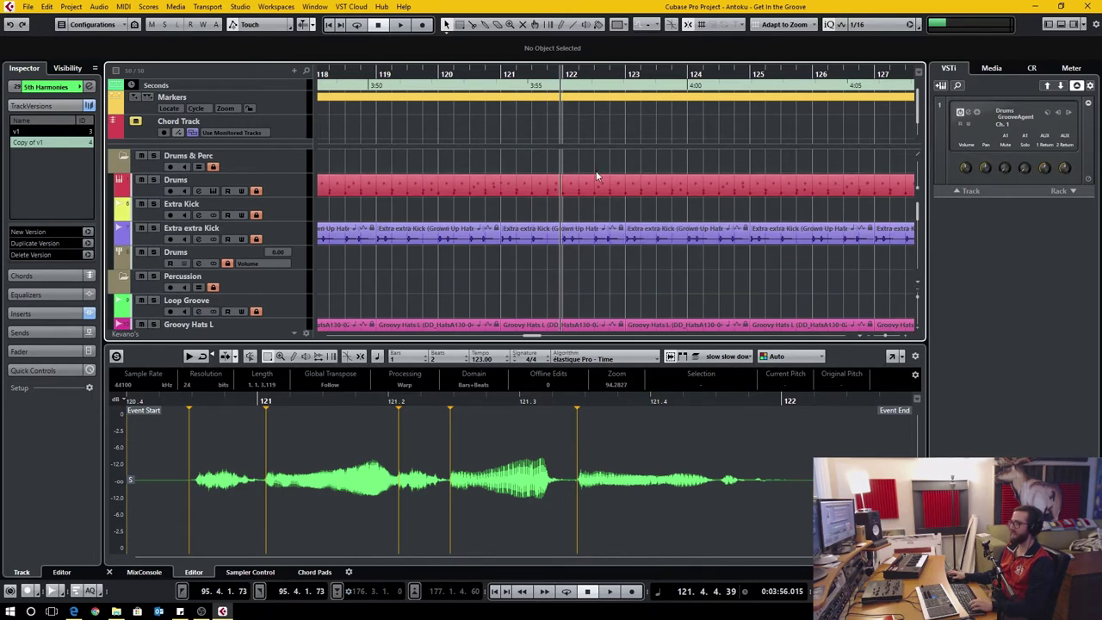
scroll(516, 224, "down", 1)
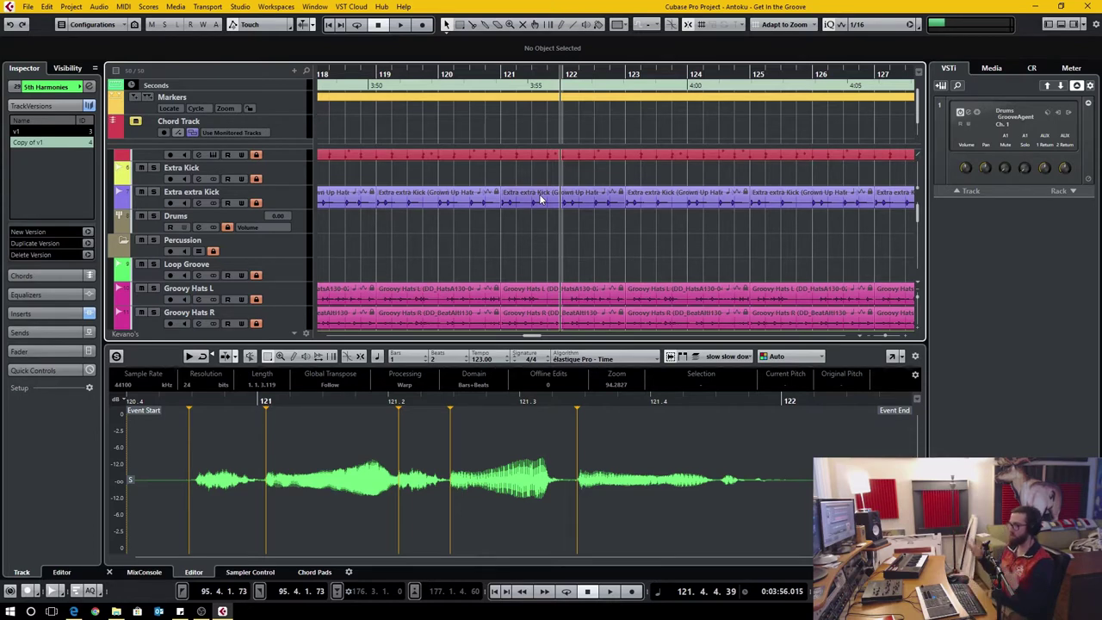
scroll(541, 197, "down", 3)
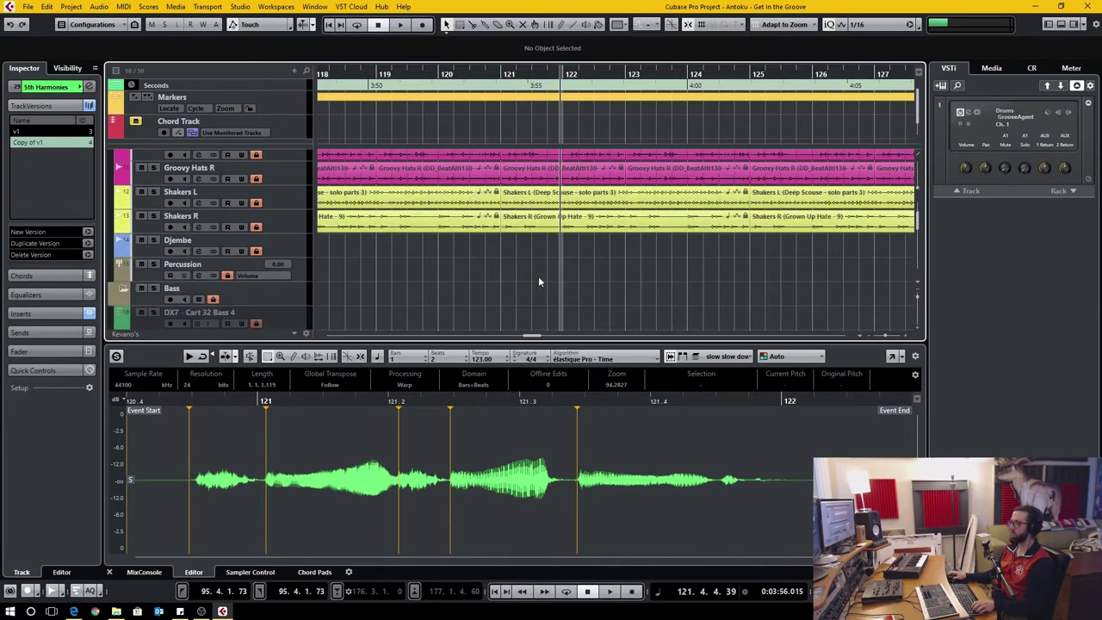
scroll(546, 224, "down", 3)
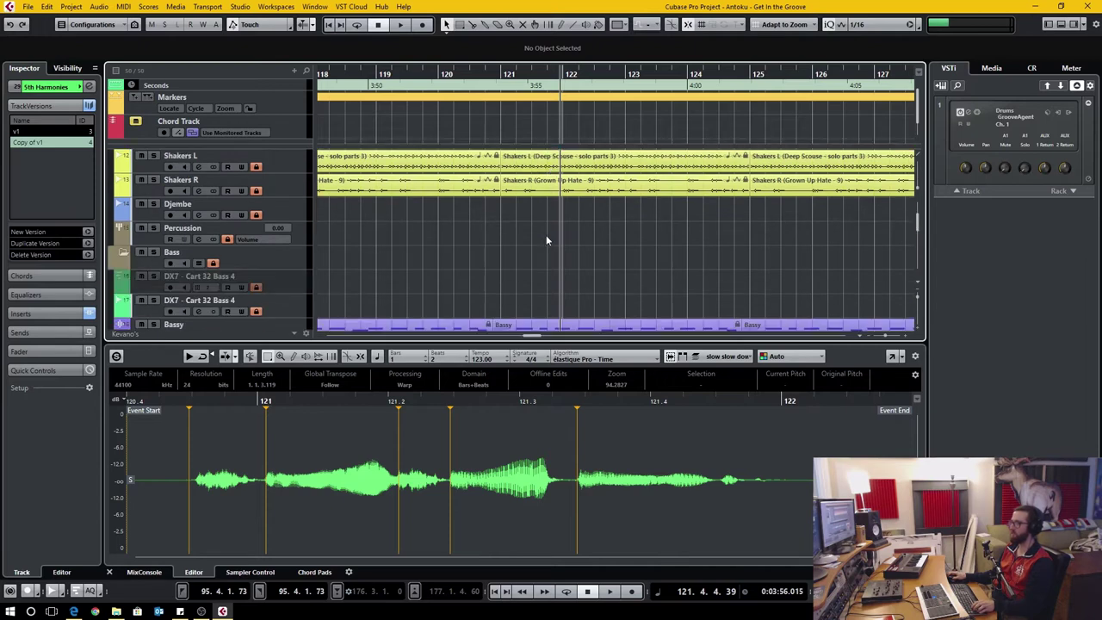
scroll(568, 206, "down", 5)
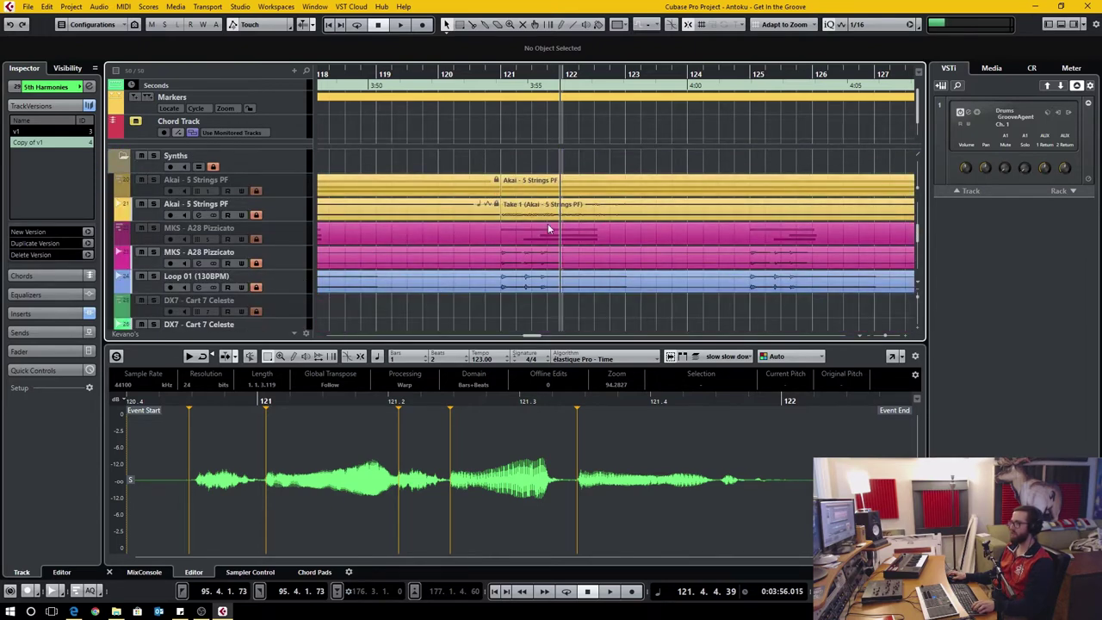
scroll(559, 231, "down", 4)
scroll(559, 231, "down", 2)
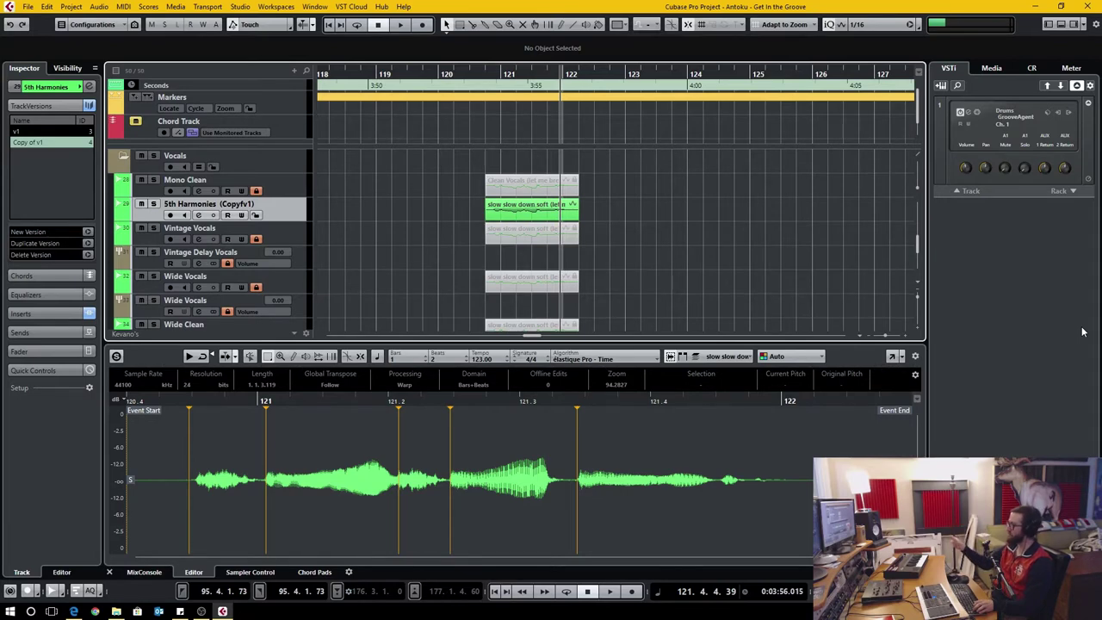
scroll(713, 234, "down", 8)
scroll(715, 232, "down", 1)
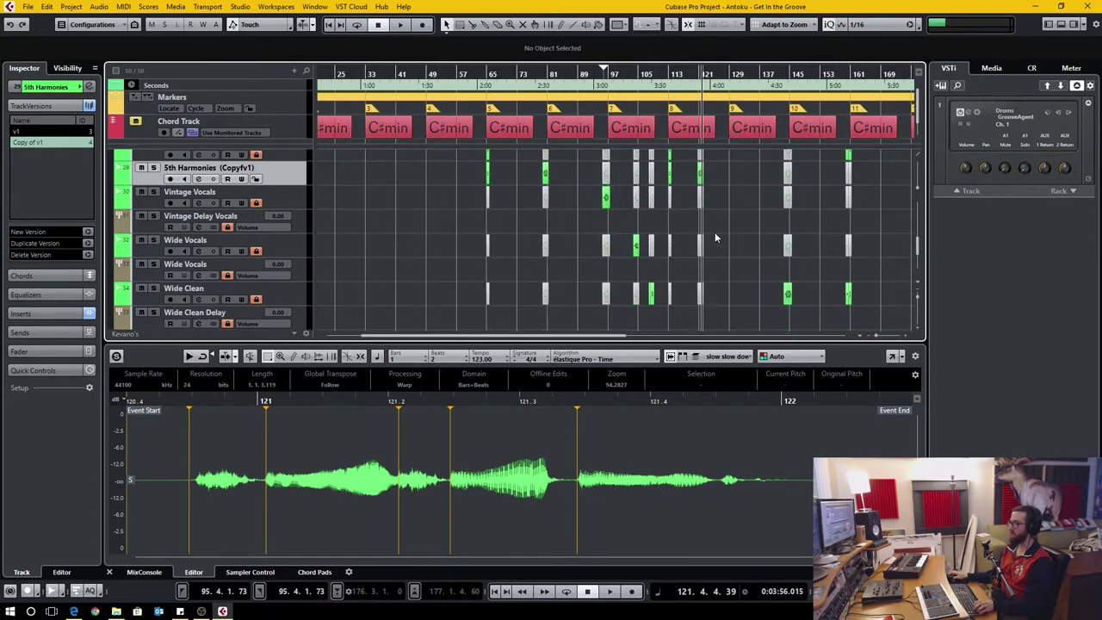
left_click_drag(758, 230, 650, 233)
scroll(655, 276, "up", 1)
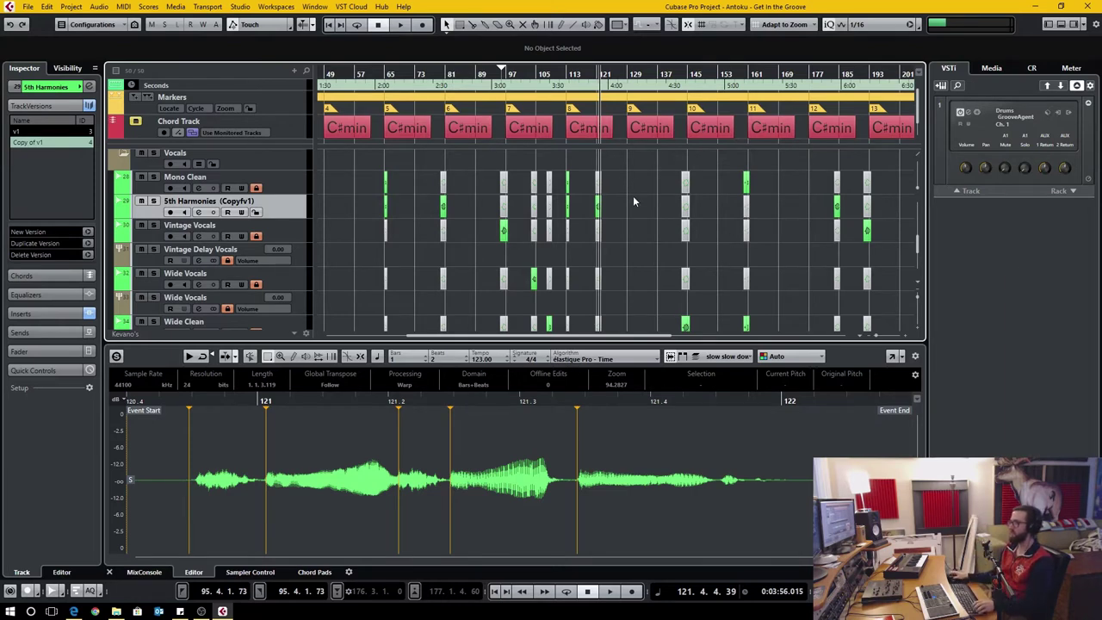
- Play the 5th Harmonies vocal in context from bar 120 and stop after its event ends
scroll(606, 213, "up", 10)
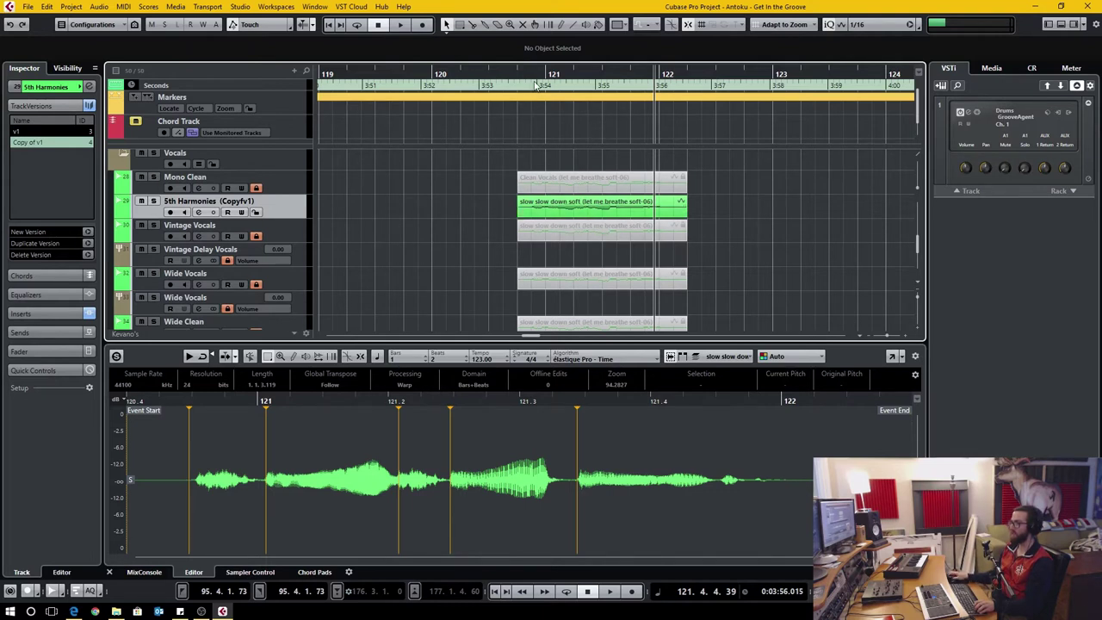
left_click(428, 87)
left_click(428, 87)
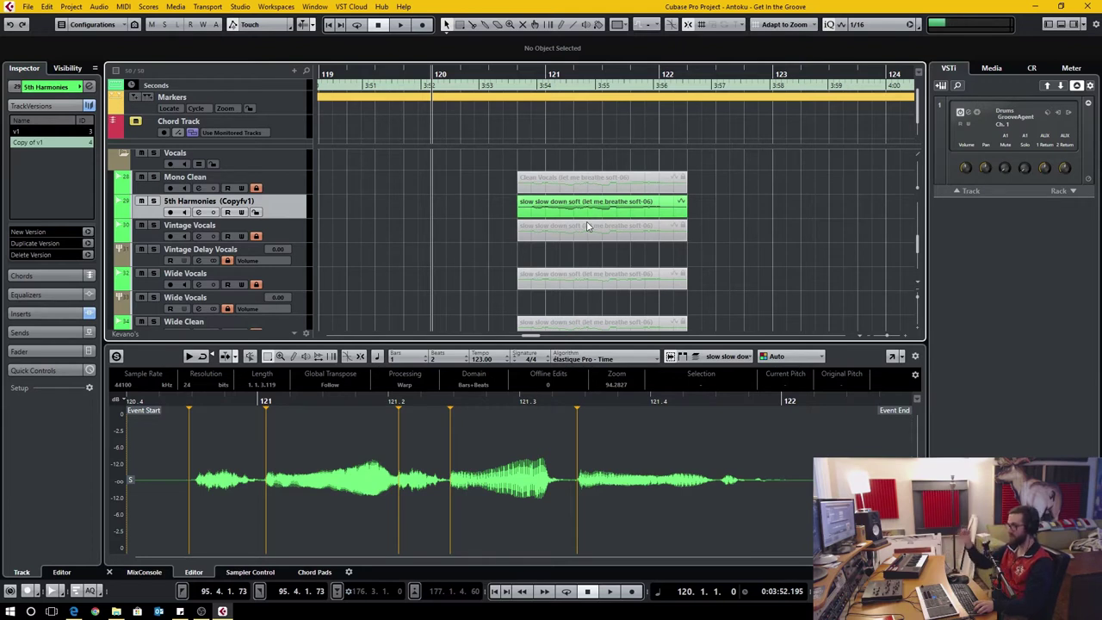
key("space")
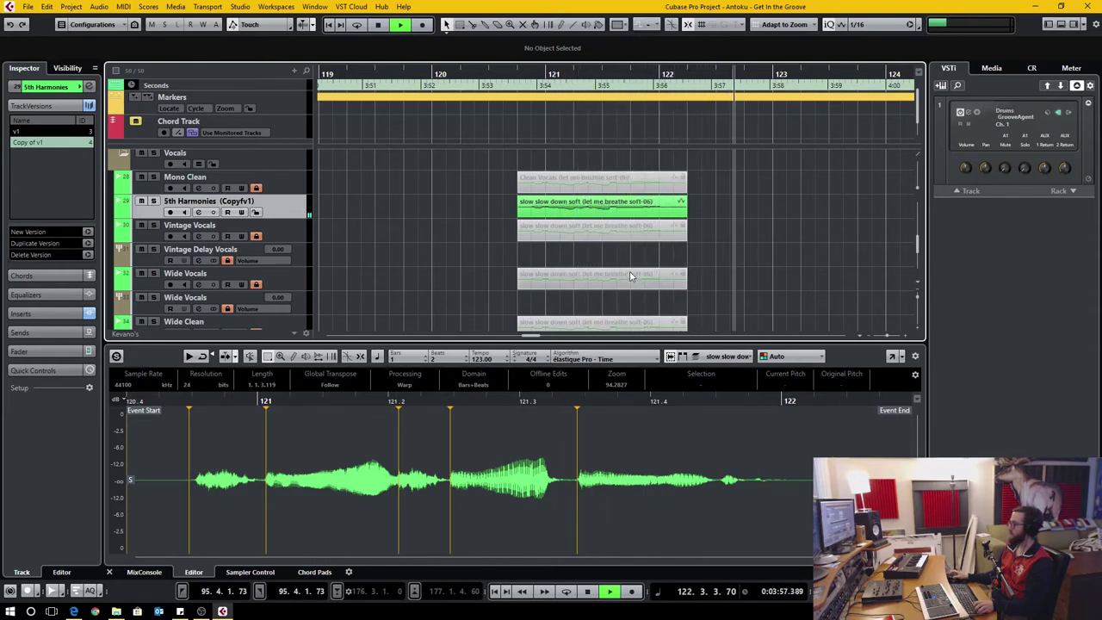
key("space")
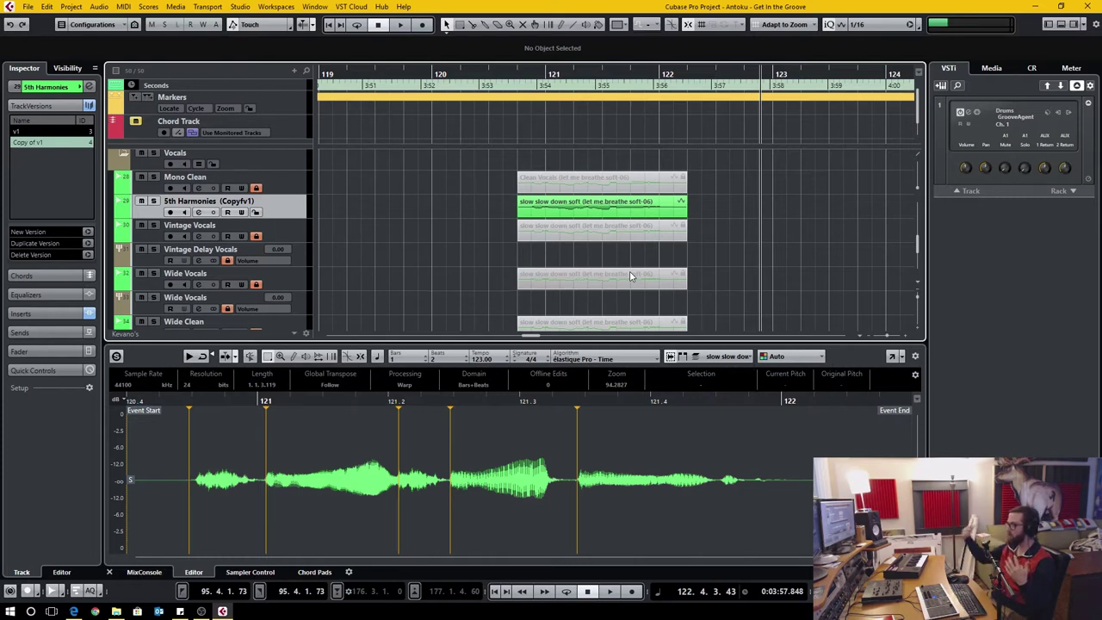
- Reset the warp markers of the 5th Harmonies vocal event, applying the processing to a new version of the audio
left_click(162, 365)
left_click(87, 170)
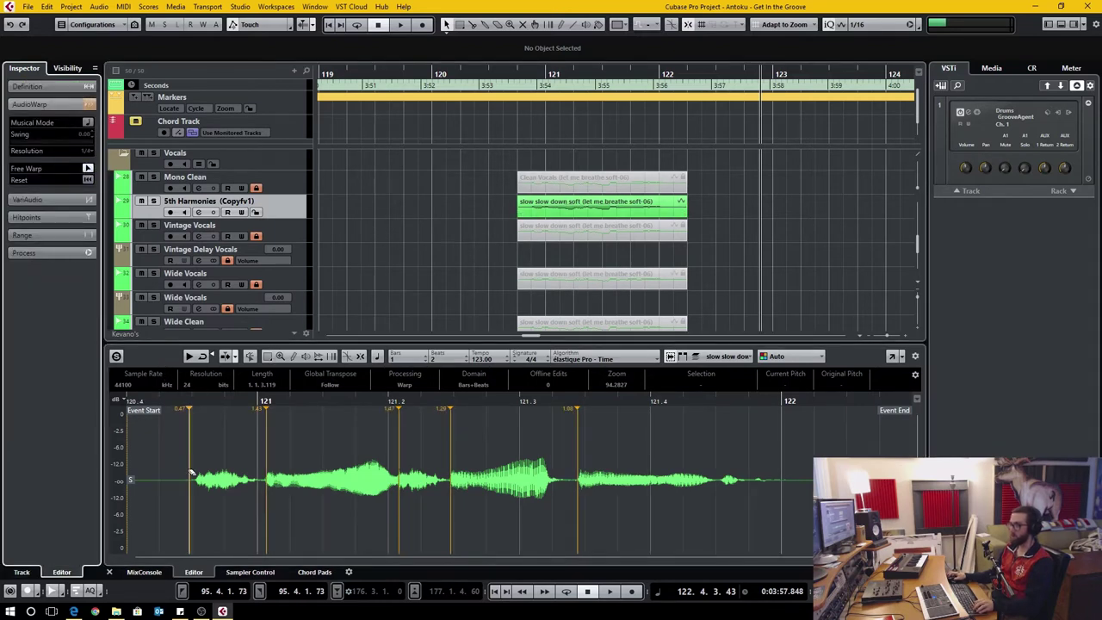
left_click_drag(191, 472, 242, 473)
left_click(547, 349)
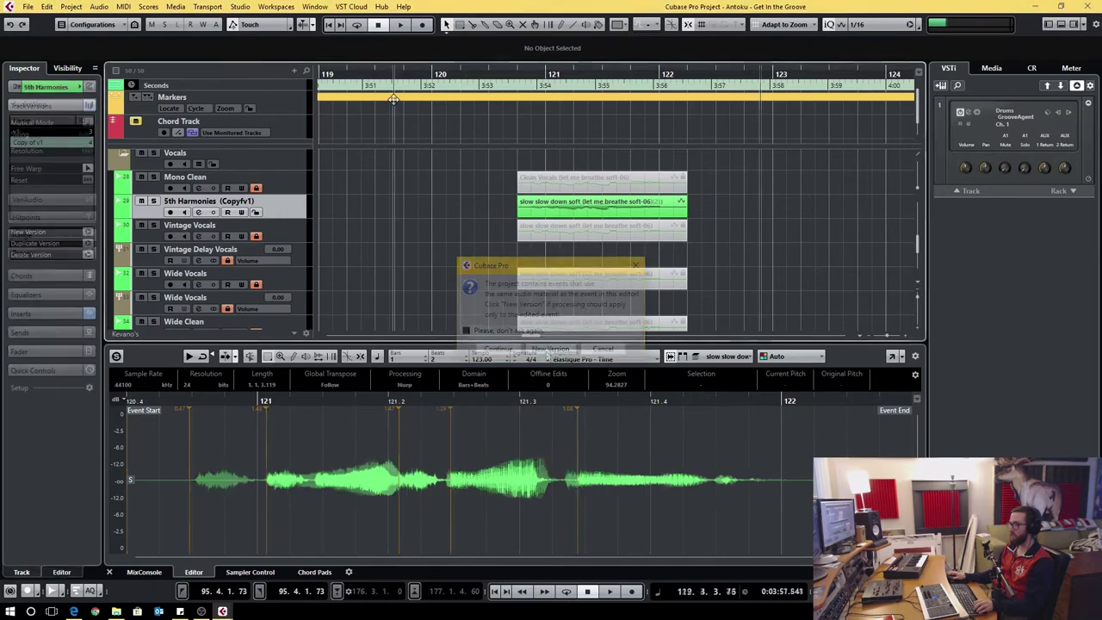
- Play back the unwarped 5th Harmonies vocal from the beginning of bar 119
left_click(337, 99)
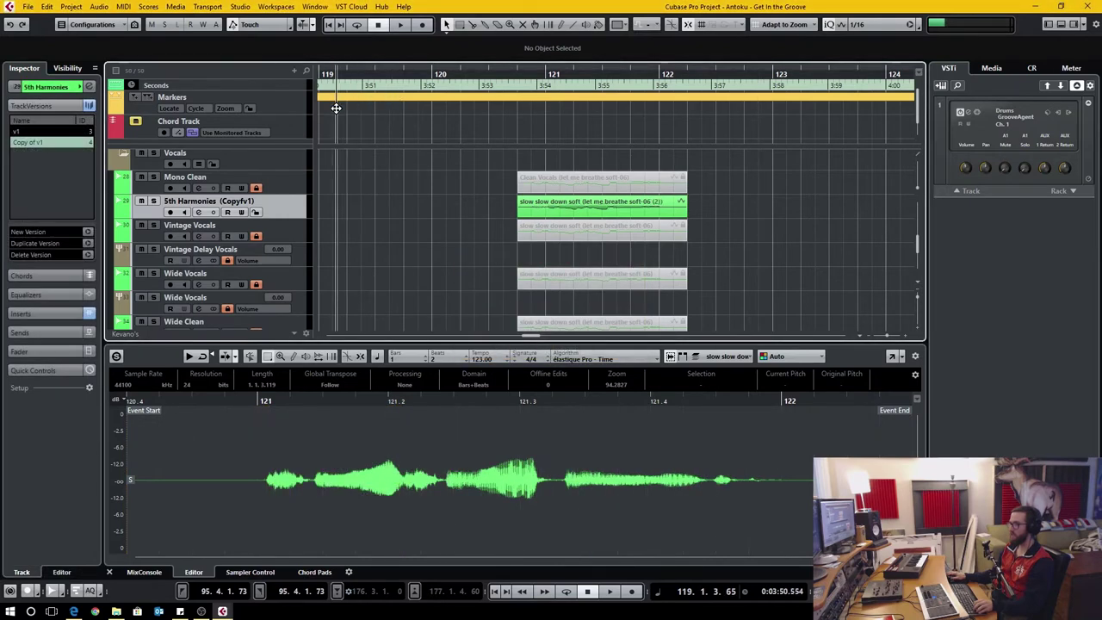
key("space")
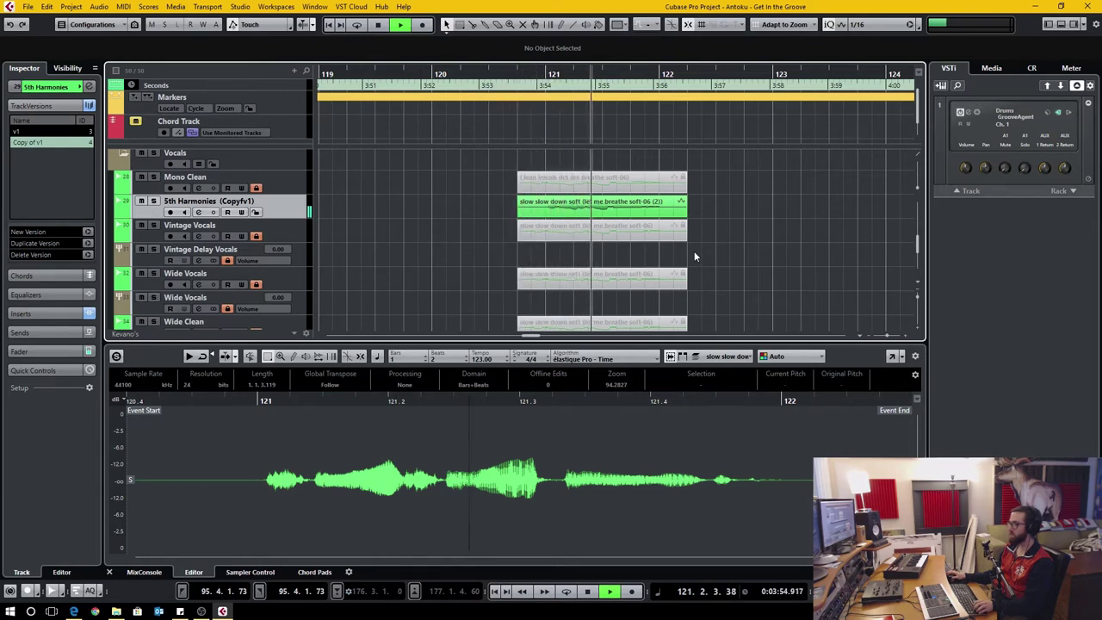
key("space")
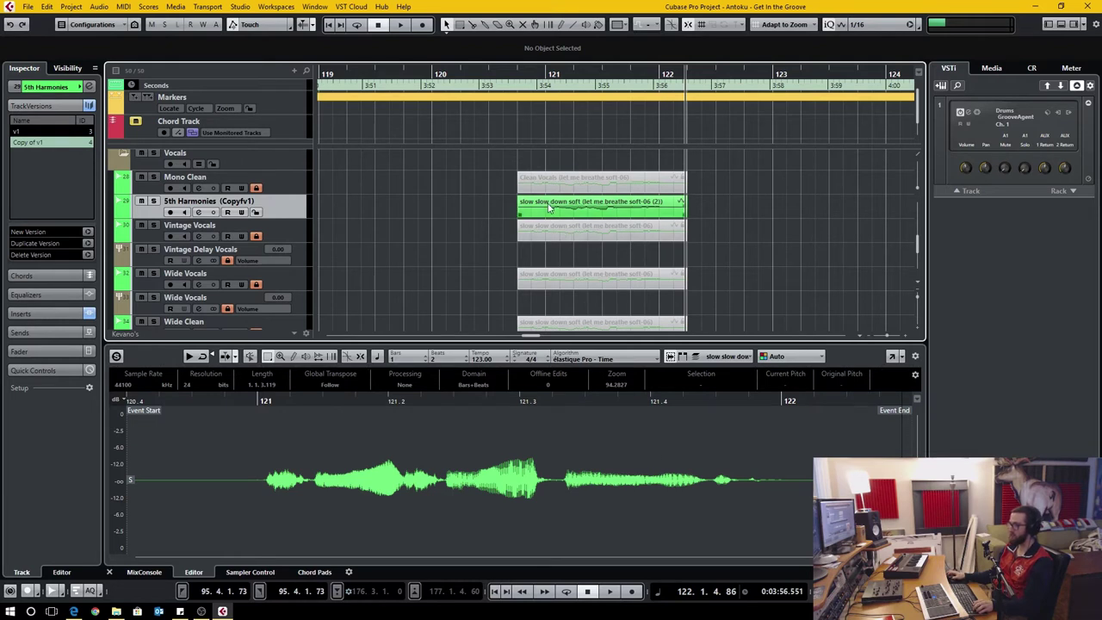
- Try to free-warp the start of the last word in the 5th Harmonies event, and undo that warp
left_click_drag(549, 73, 572, 111)
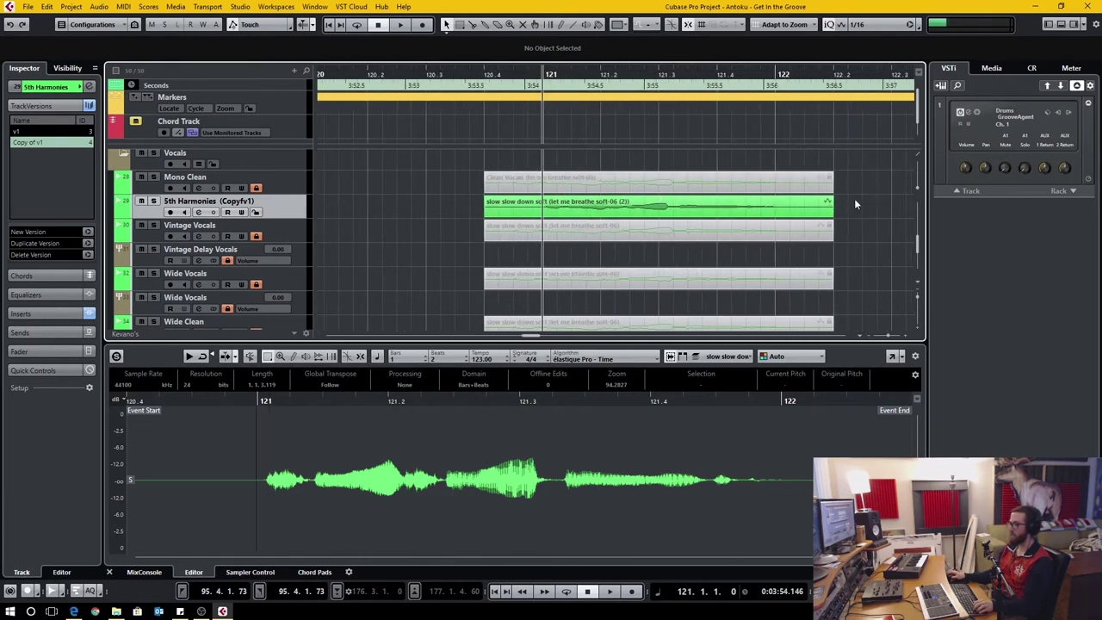
left_click_drag(858, 196, 797, 202)
left_click(1062, 27)
left_click(1062, 27)
left_click(558, 217)
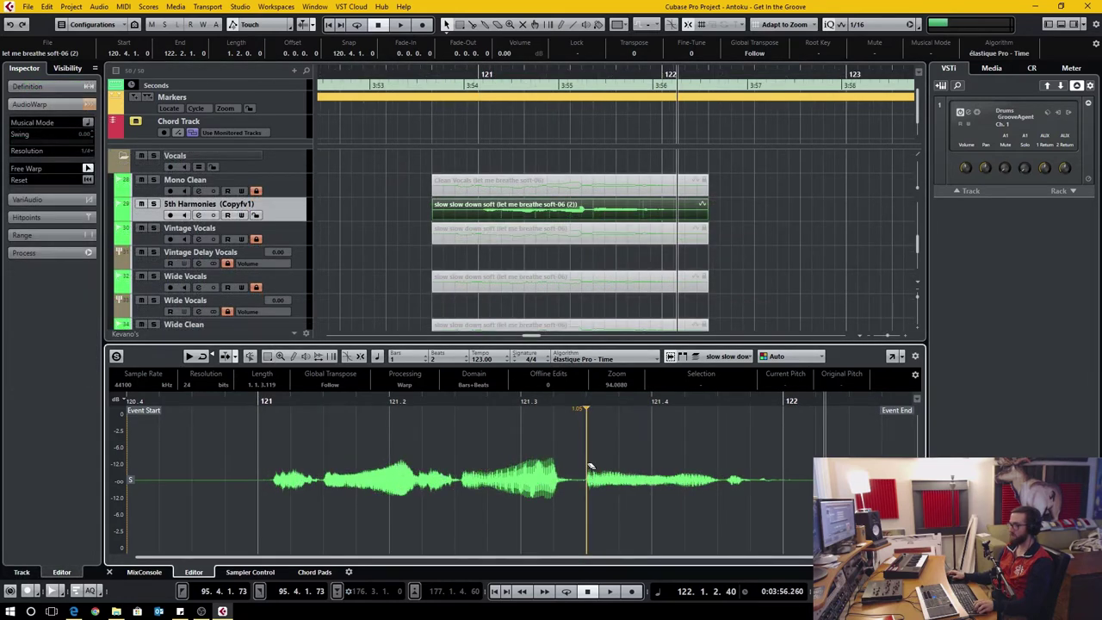
key("ctrl+z")
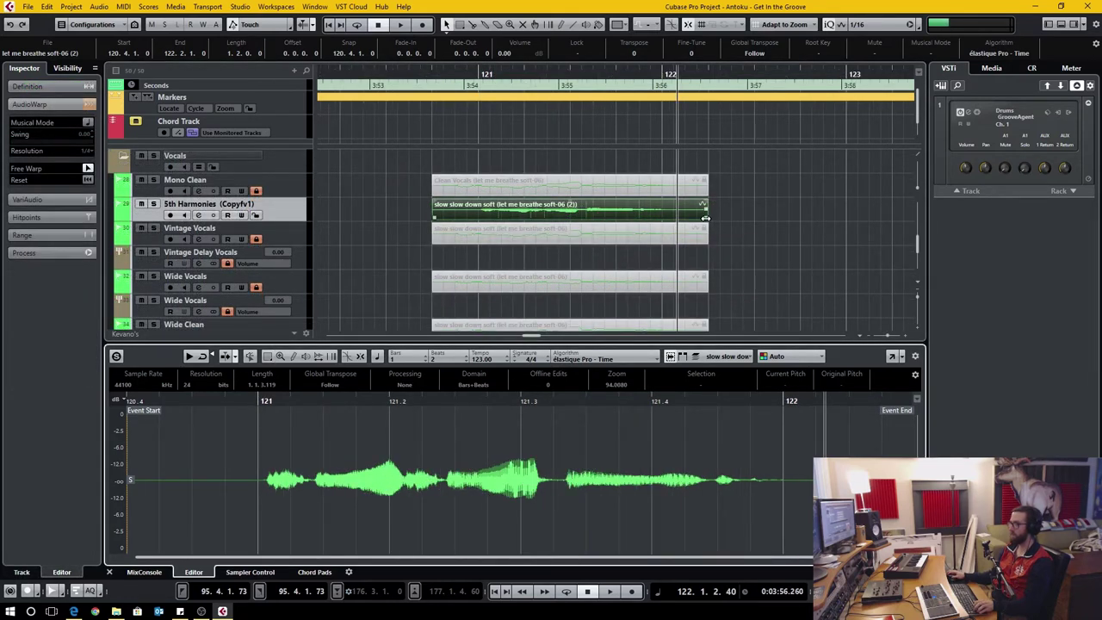
- Trim the 5th Harmonies vocal event at both ends so it runs exactly from bar 121 to bar 122
left_click_drag(708, 221, 675, 223)
left_click_drag(433, 216, 479, 216)
left_click_drag(671, 216, 656, 218)
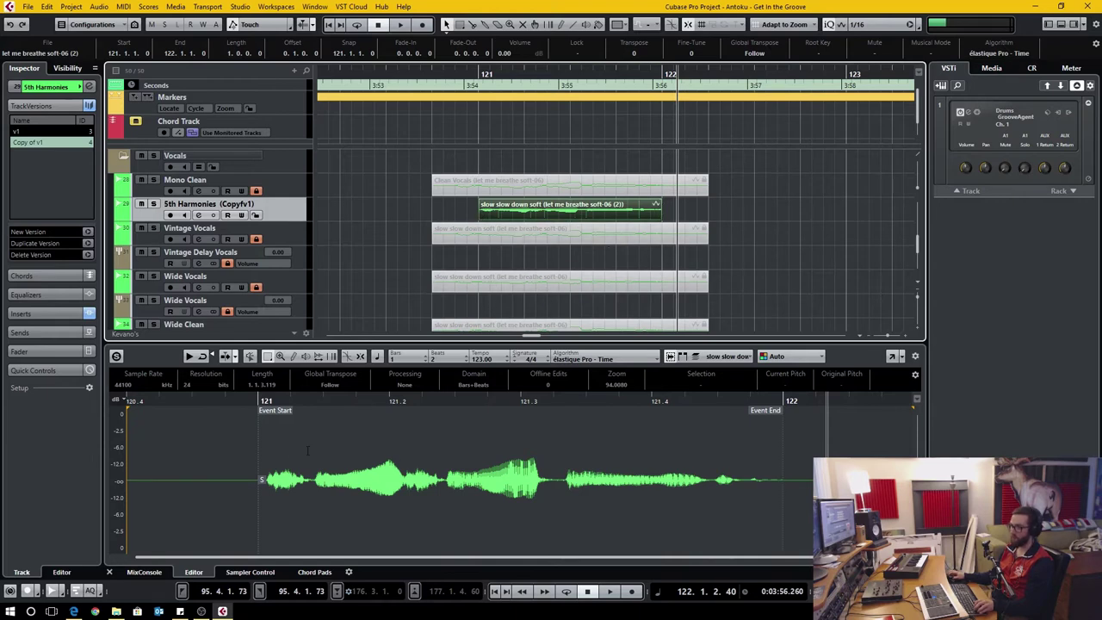
- Try to free-warp the trimmed vocal's first word toward the event start at bar 121, and remove the warp
left_click(308, 449)
left_click(88, 170)
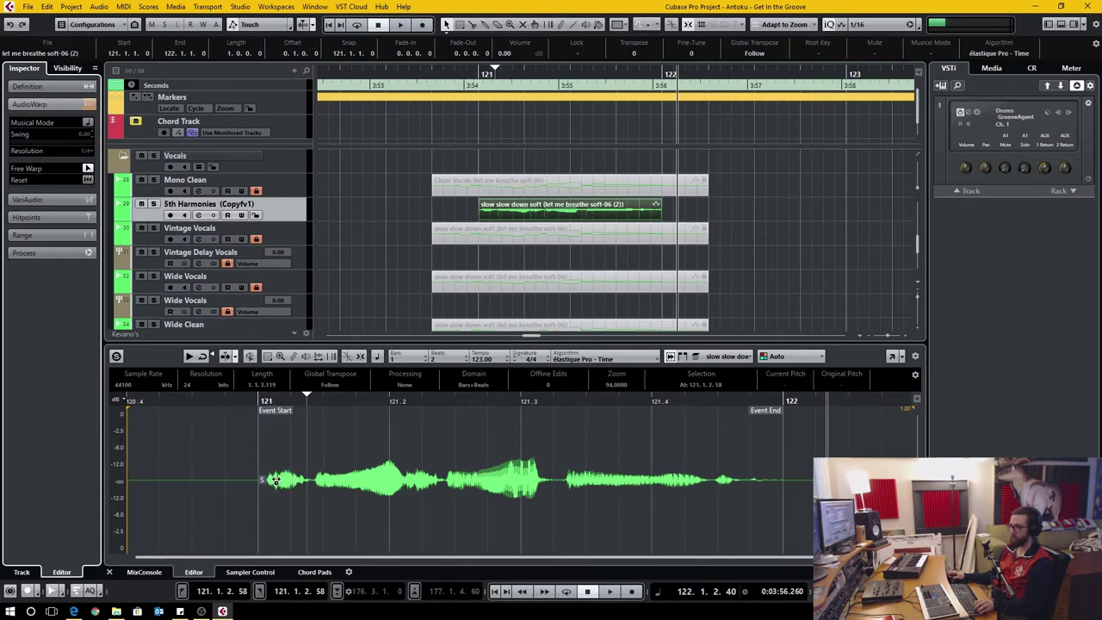
left_click_drag(302, 474, 260, 474)
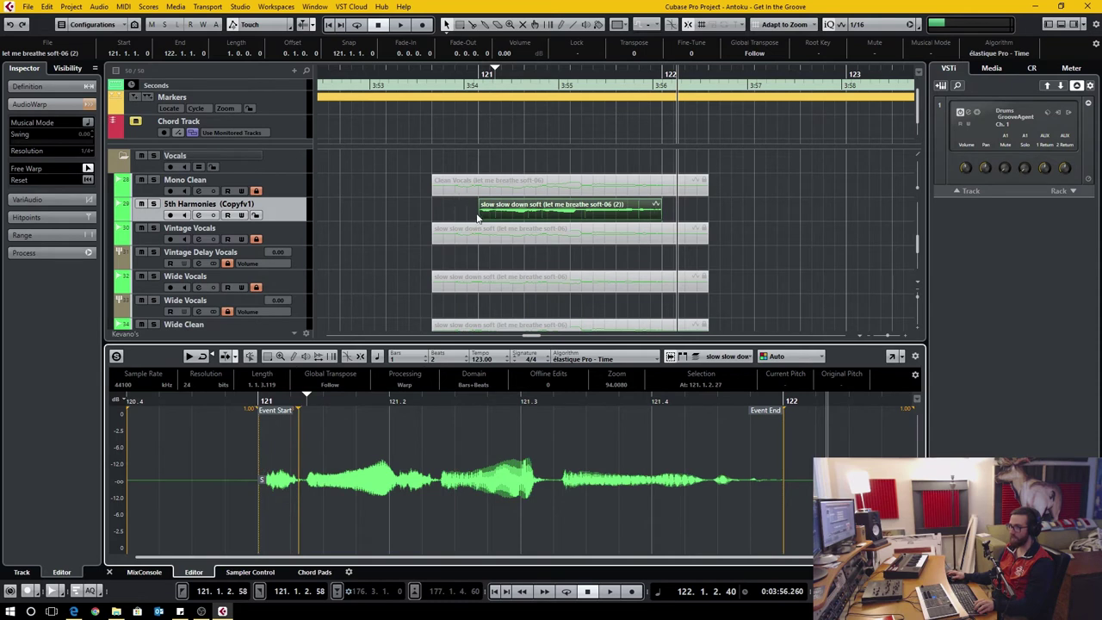
left_click(300, 465, "shift")
mouse_move(481, 218)
left_mouse_down()
mouse_move(362, 238)
mouse_move(486, 224)
left_mouse_up()
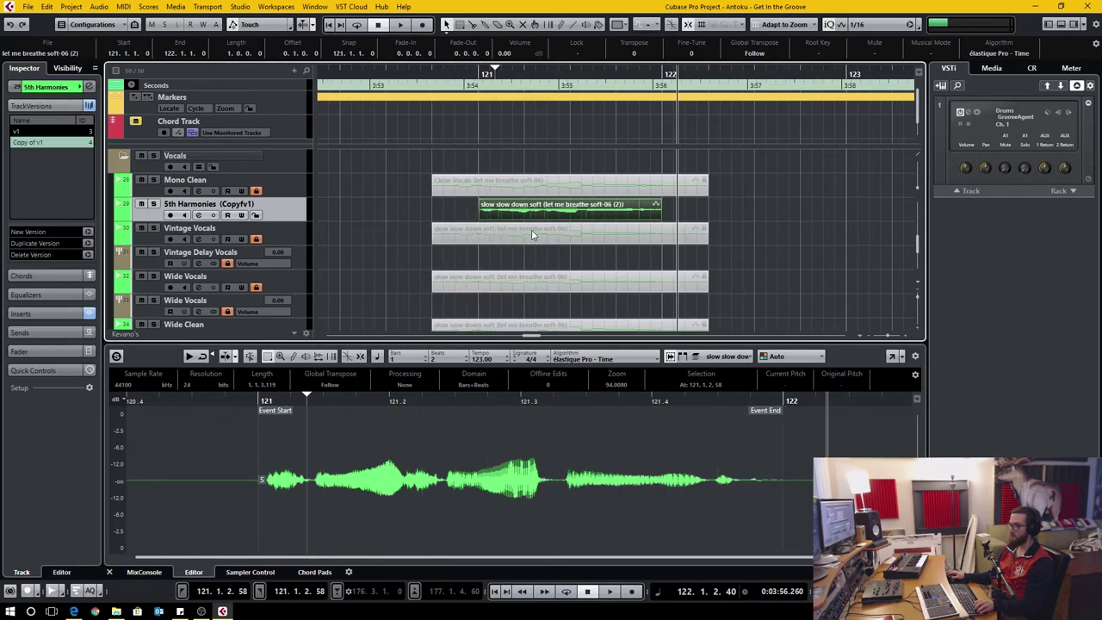
- Convert the trimmed vocal event to an audio part and extend it to span 120.2.3.0 to 122.3.1.0
left_click(101, 7)
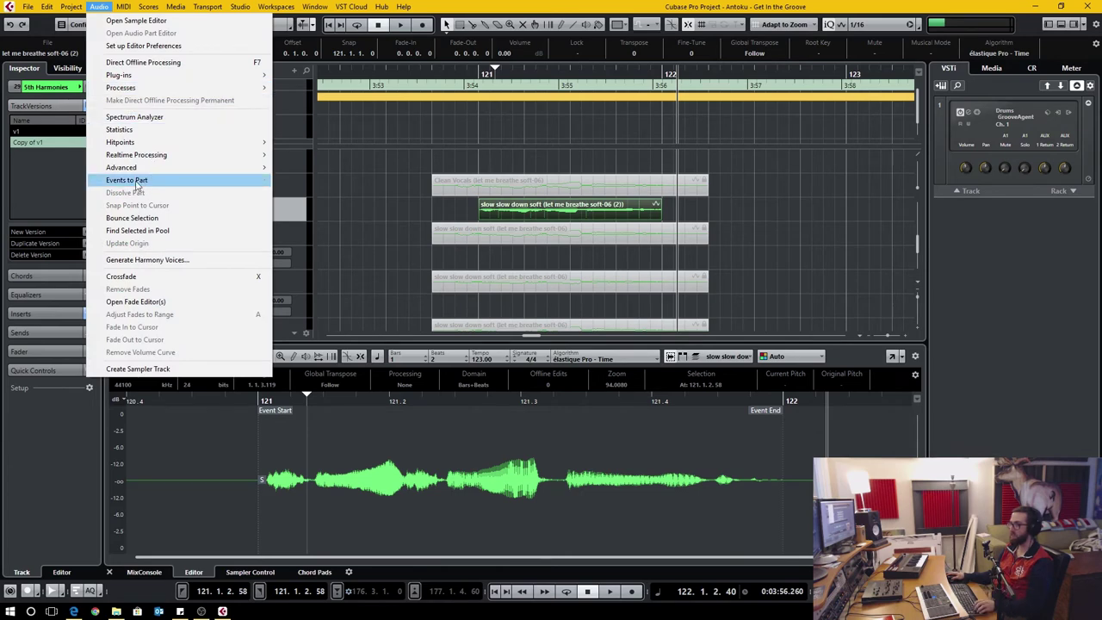
left_click(126, 180)
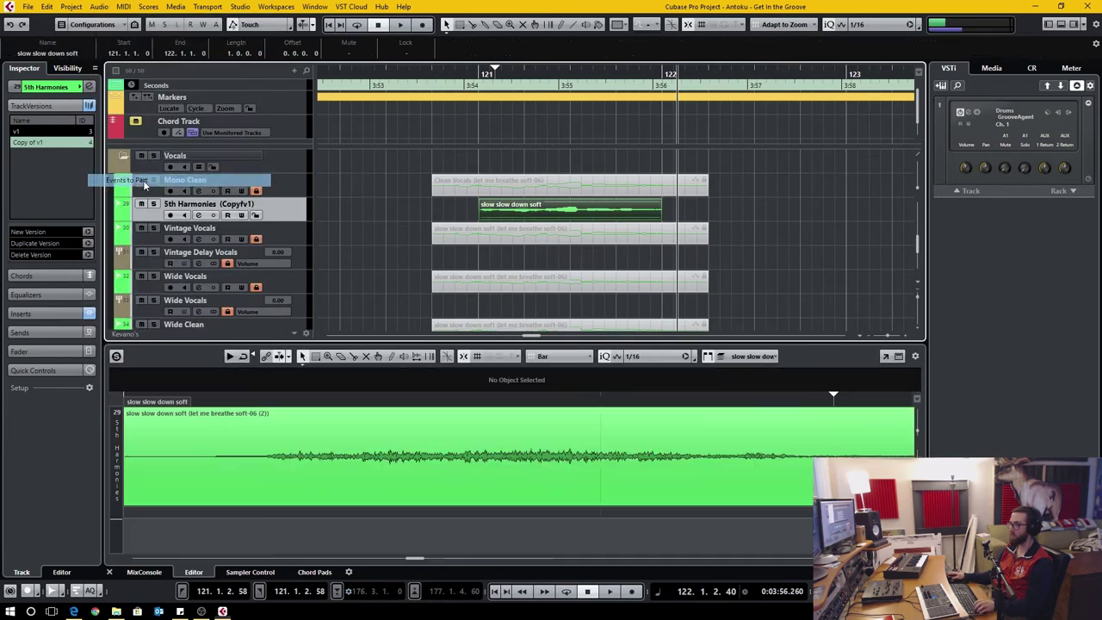
left_click_drag(484, 222, 446, 238)
scroll(480, 234, "down", 3)
left_click_drag(607, 237, 660, 238)
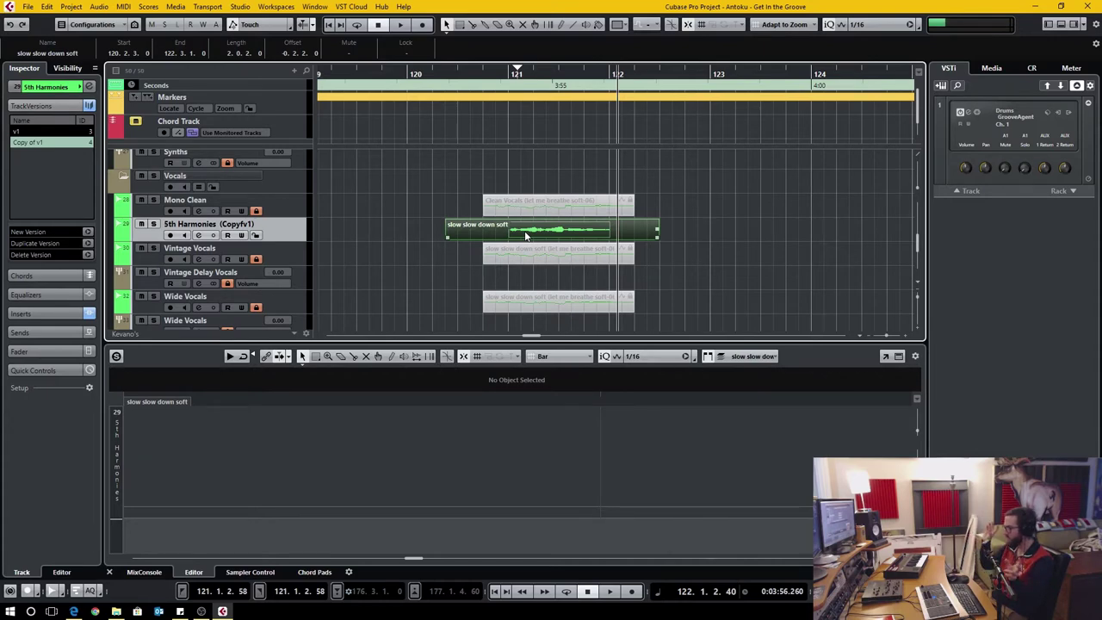
- Bounce the extended 5th Harmonies part to a new audio file and replace the original events
left_click(99, 6)
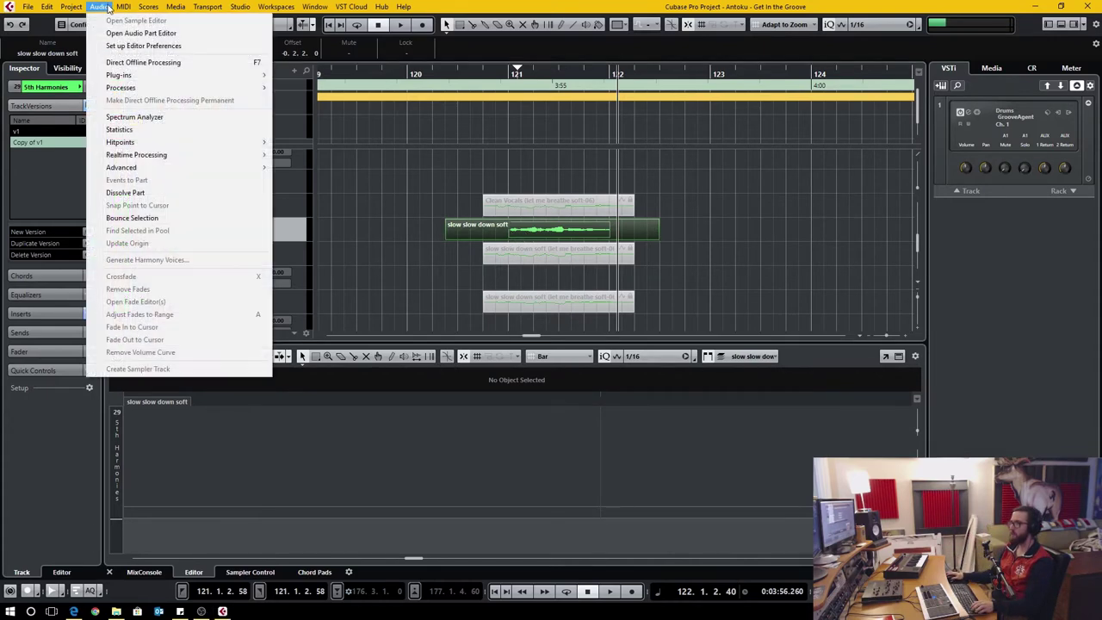
left_click(153, 221)
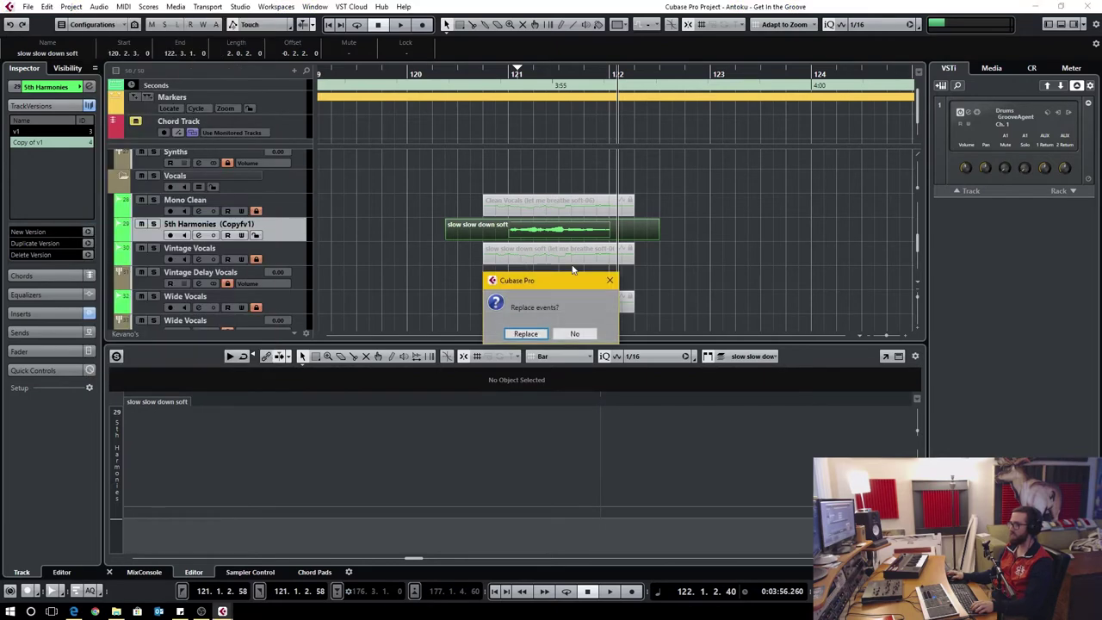
left_click(525, 335)
scroll(589, 248, "up", 3, "ctrl")
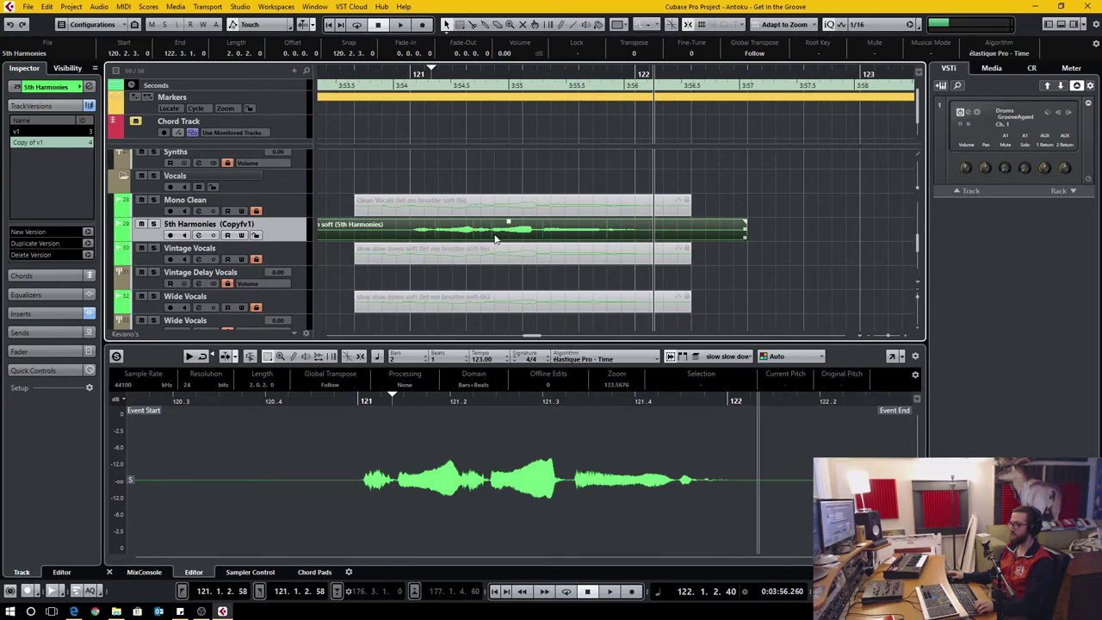
- Free-warp the bounced vocal, pulling the beginning of its first word far forward to the event start
left_click(355, 461)
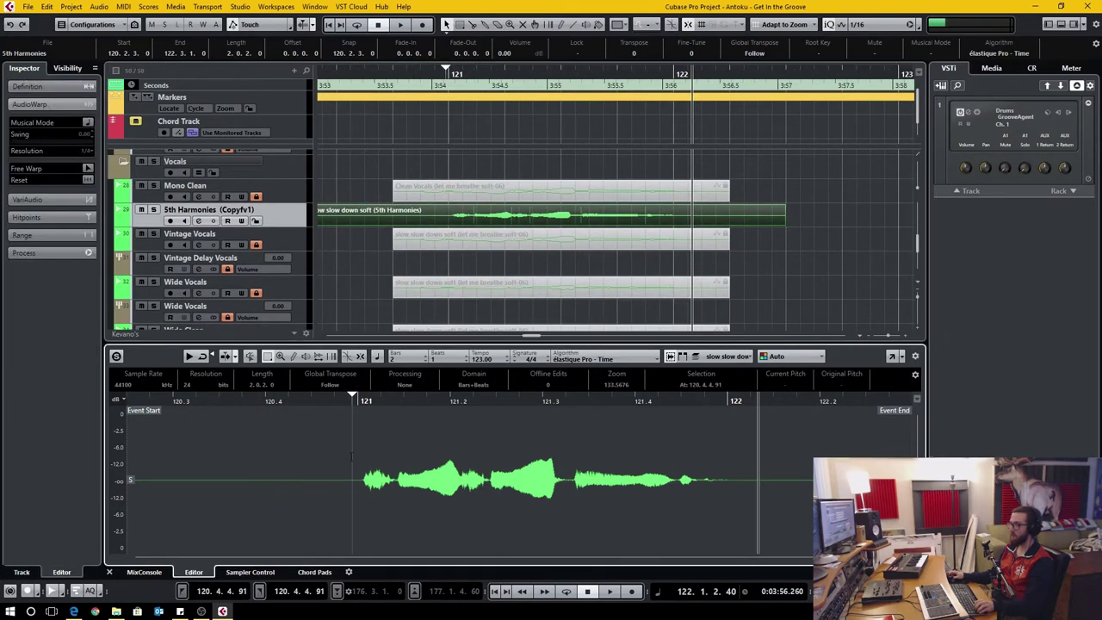
left_click(88, 170)
left_click(396, 469)
mouse_move(395, 470)
left_mouse_down()
mouse_move(259, 463)
mouse_move(129, 480)
left_mouse_up()
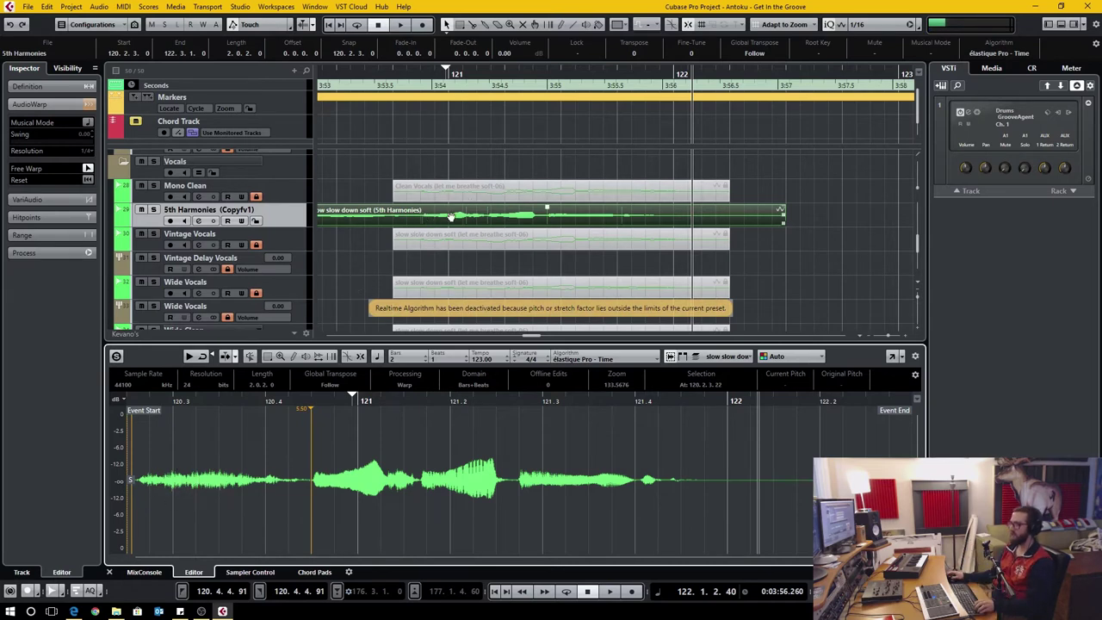
- Undo the warp, bounce, part conversion and trimming of the 5th Harmonies vocal
scroll(456, 220, "left", 2)
key("ctrl+z")
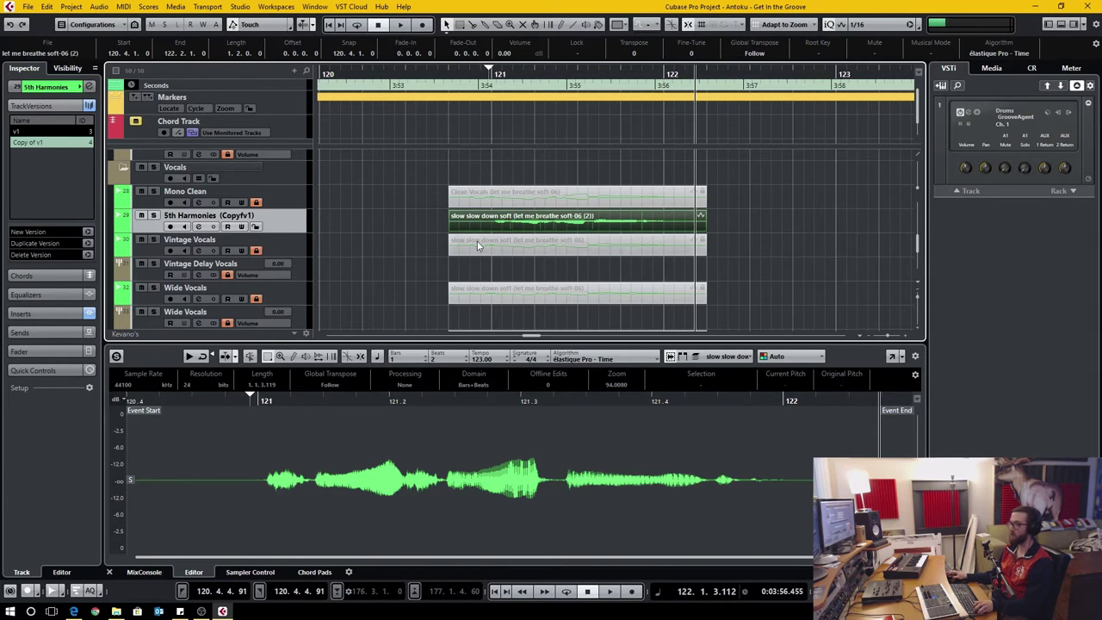
- Free-warp the untrimmed 5th Harmonies vocal so its first word starts about half a beat before bar 121
left_click(159, 364)
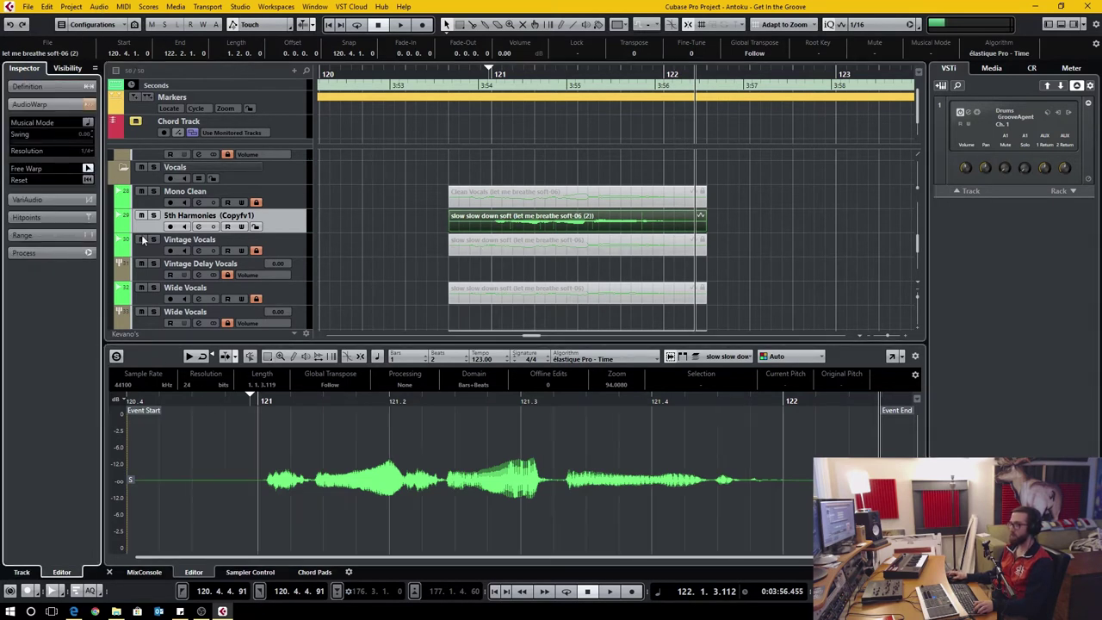
left_click_drag(265, 475, 189, 479)
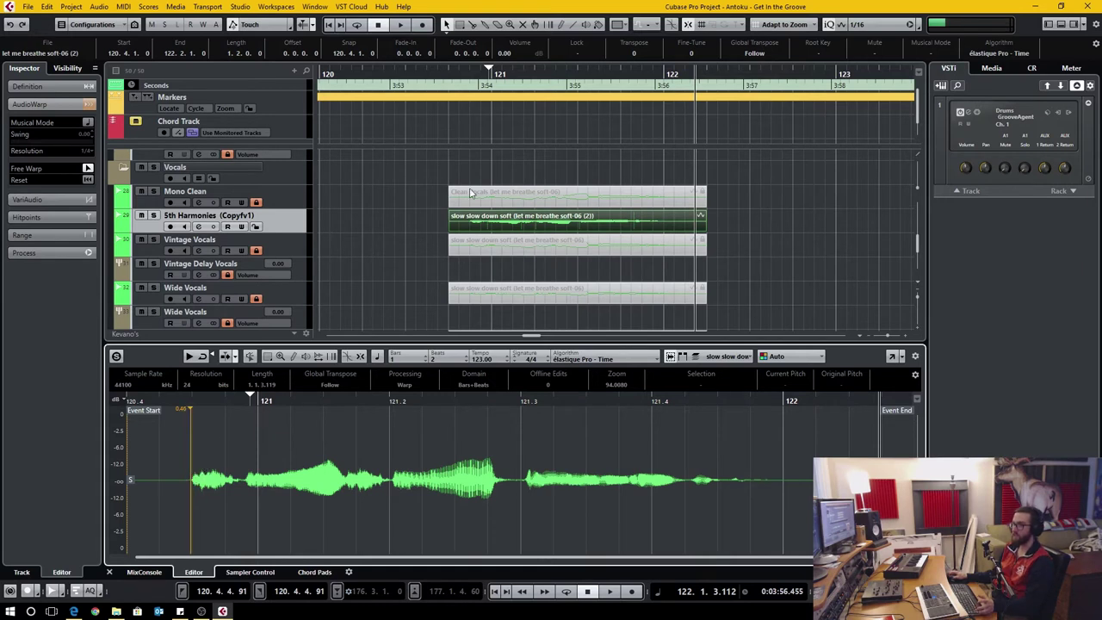
- Set the cycle range to run from about bar 120 to bar 123 and play the section in a loop
mouse_move(468, 92)
left_mouse_down()
mouse_move(344, 91)
mouse_move(338, 101)
left_mouse_up()
left_click(334, 73, "ctrl")
left_click(857, 74, "alt")
left_click(365, 76)
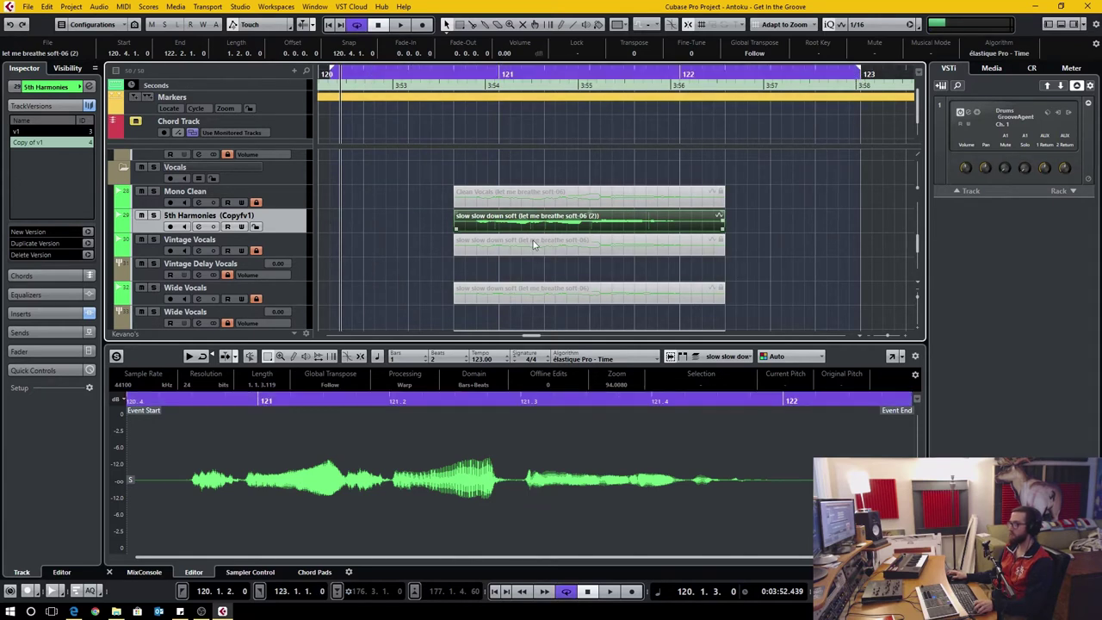
key("space")
- Remove the existing free-warp marker from the vocal's first word and warp the word to start slightly before bar 121
left_click(171, 360)
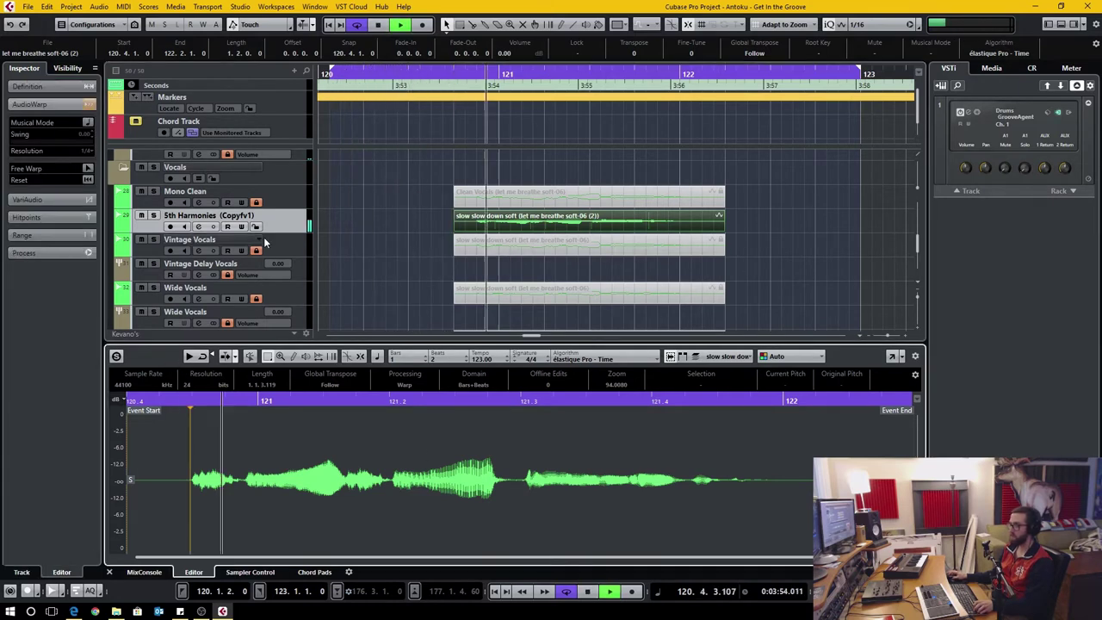
left_click(88, 169)
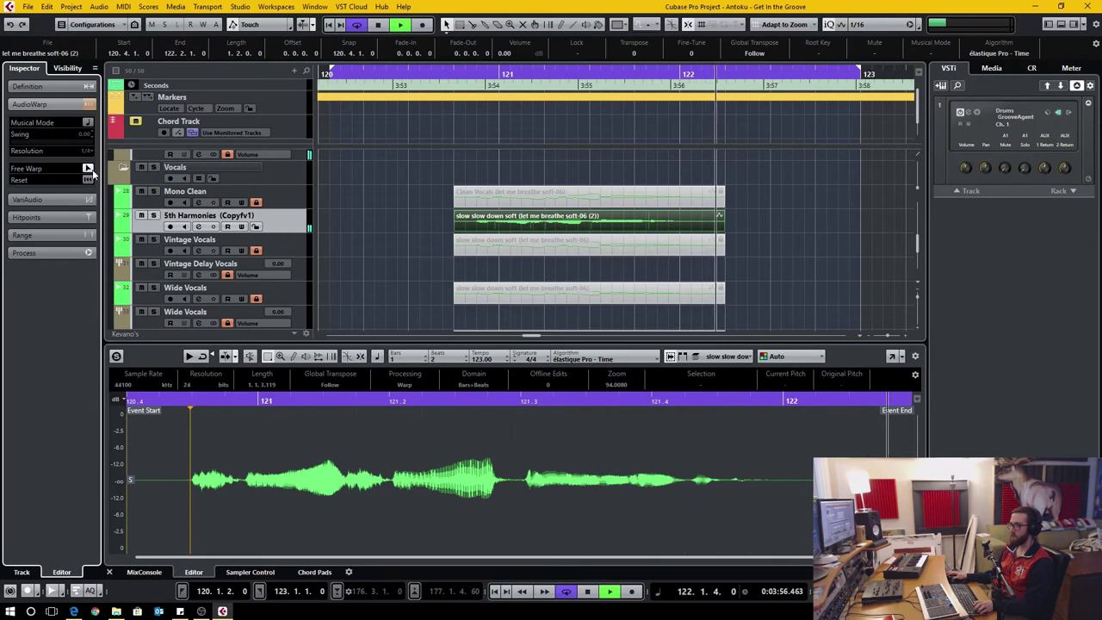
left_click(192, 479, "shift")
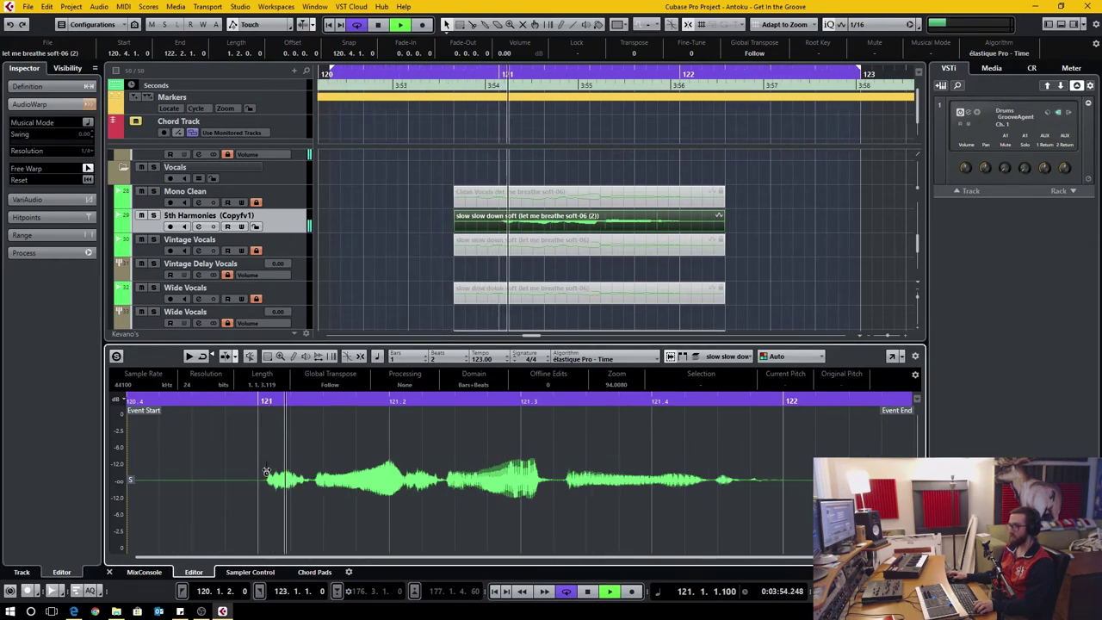
left_click_drag(267, 472, 258, 485)
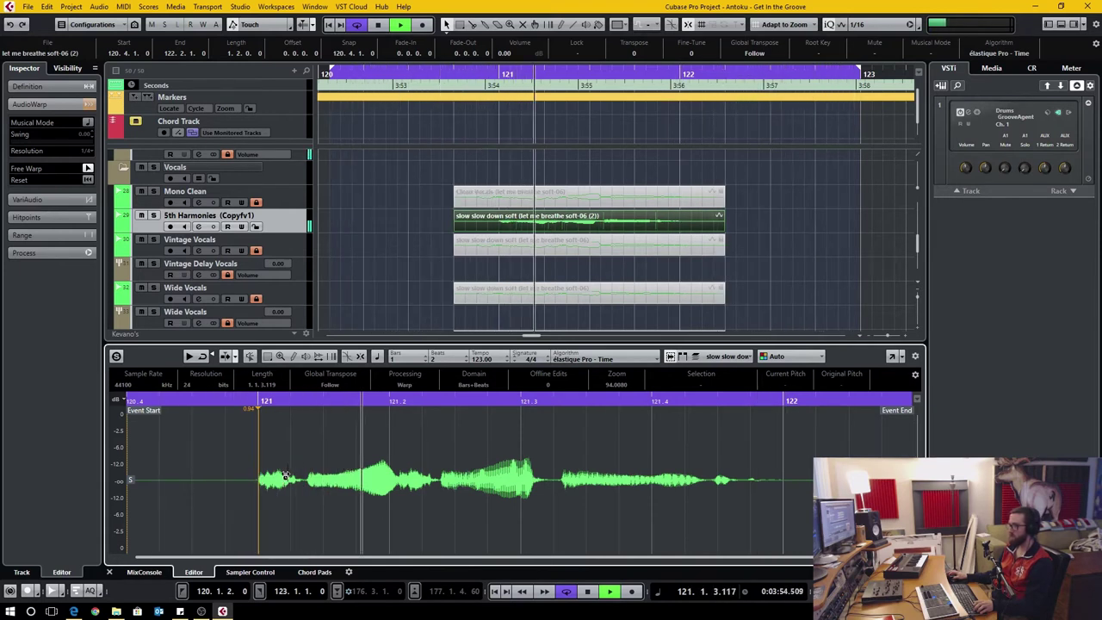
left_click_drag(256, 488, 239, 488)
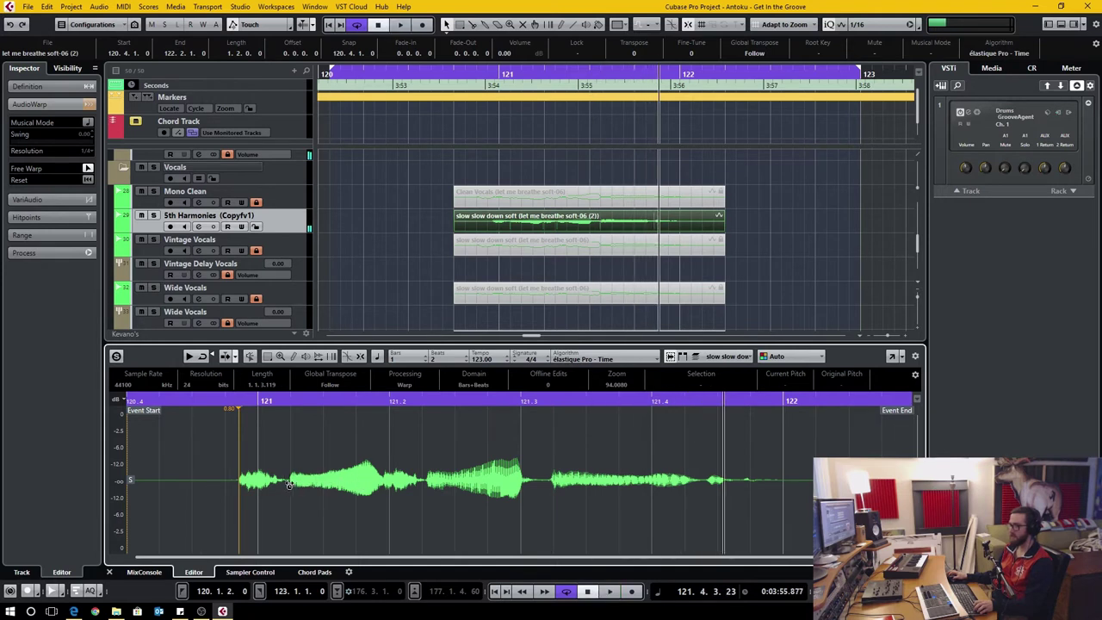
- Free-warp the second word to start halfway between 121 and 121.2, and restart the loop to listen
mouse_move(291, 484)
left_mouse_down()
mouse_move(336, 487)
mouse_move(323, 488)
left_mouse_up()
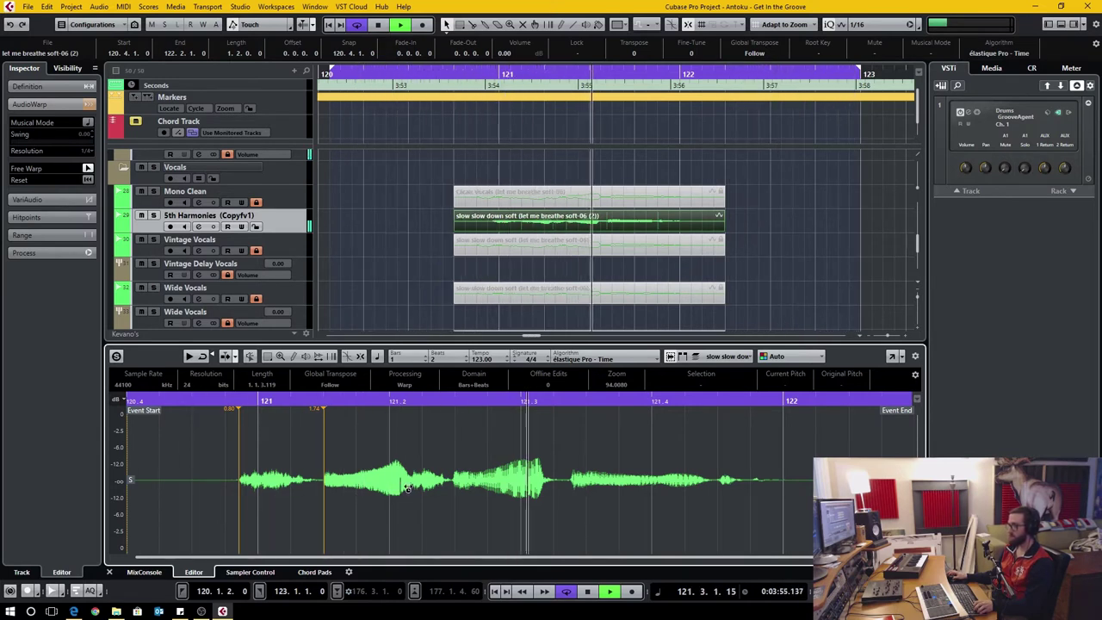
key("space")
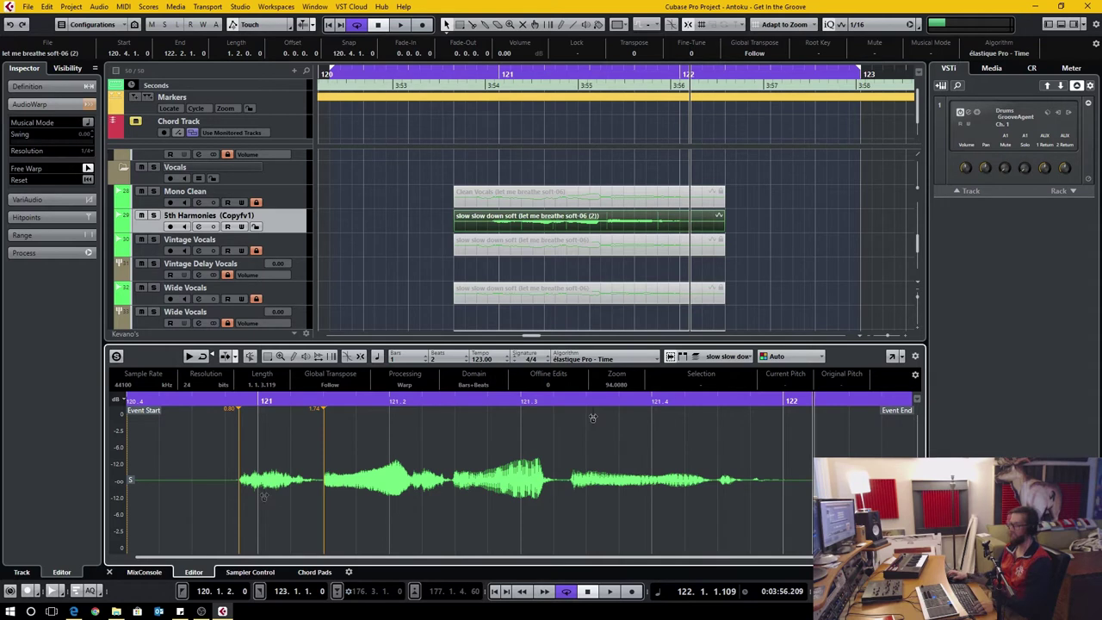
key("space")
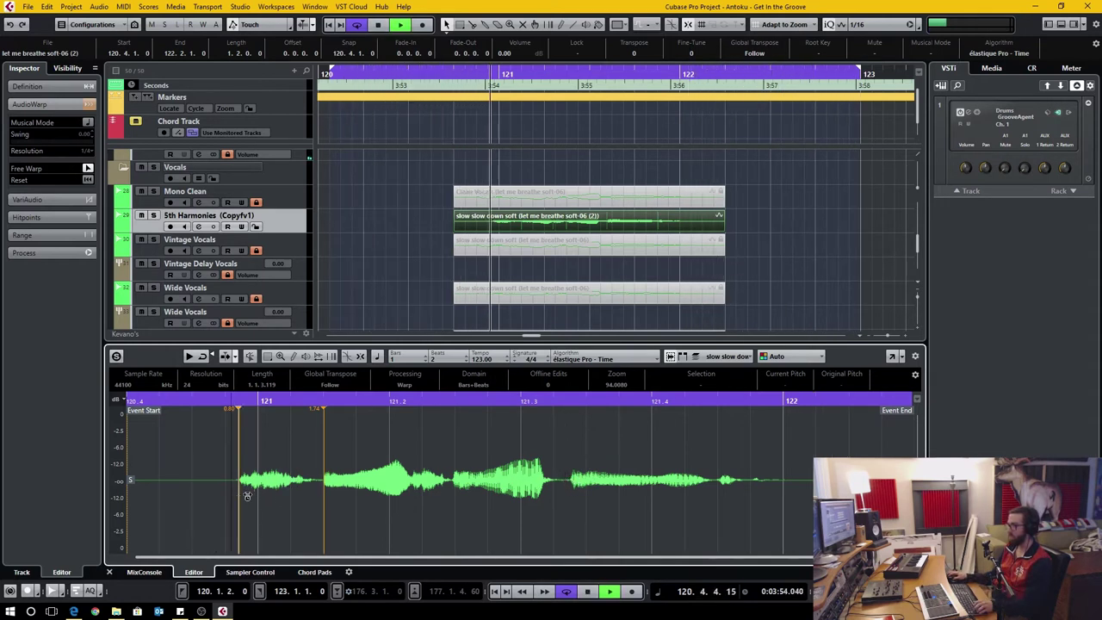
- Free-warp the third and fourth words to start halfway between 121.2 and 121.3 and halfway between 121.3 and 121.4
left_click(453, 481)
left_click_drag(453, 481, 456, 482)
left_click(574, 485)
left_click_drag(576, 484, 586, 485)
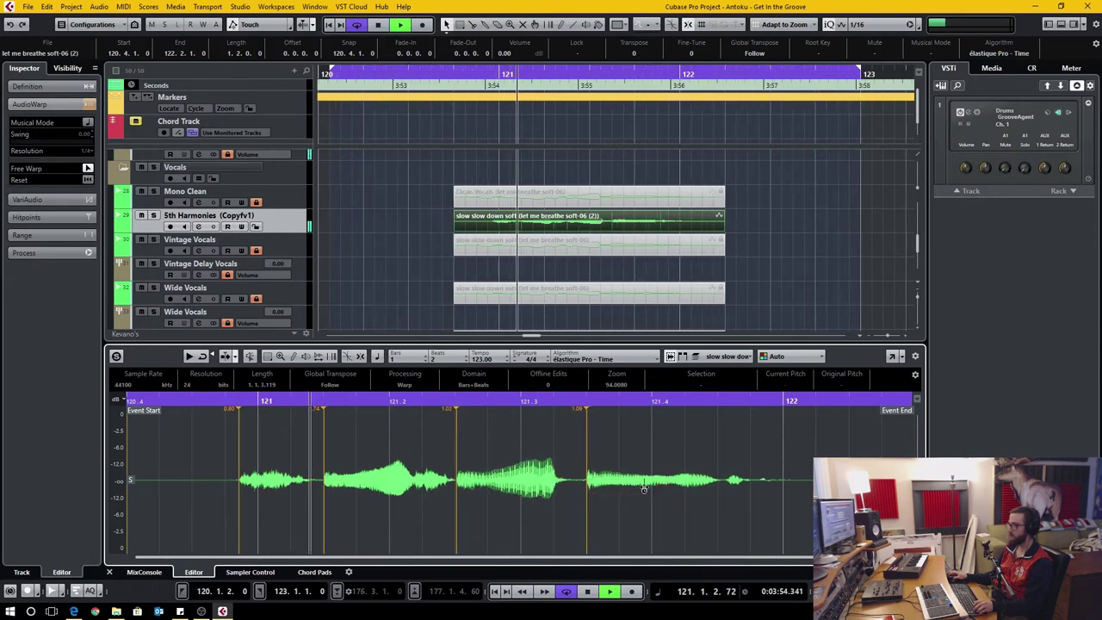
key("space")
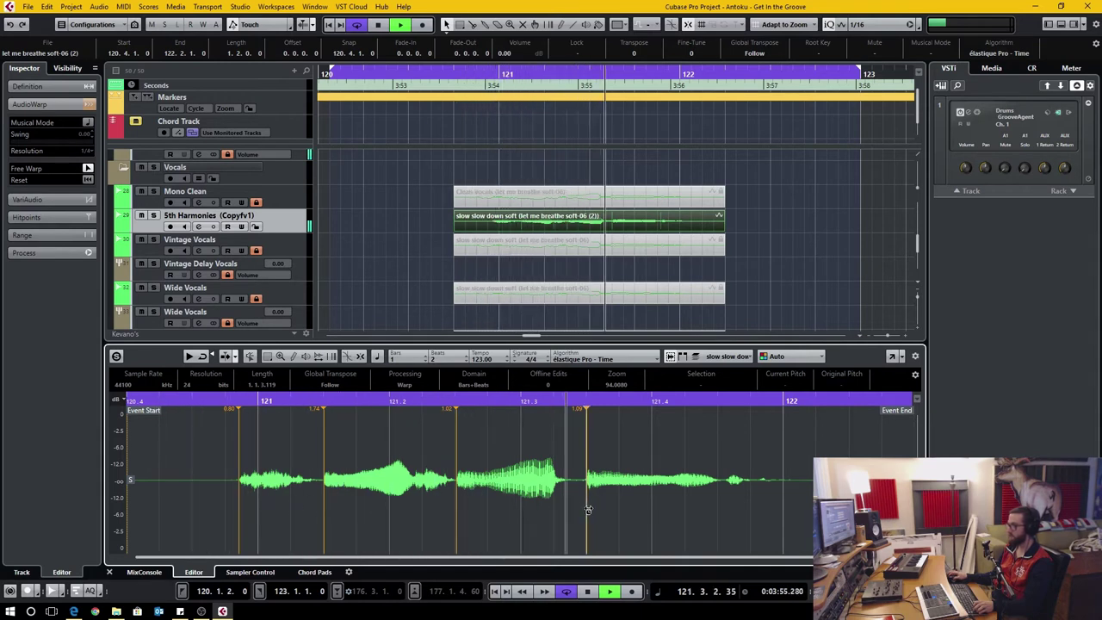
key("space")
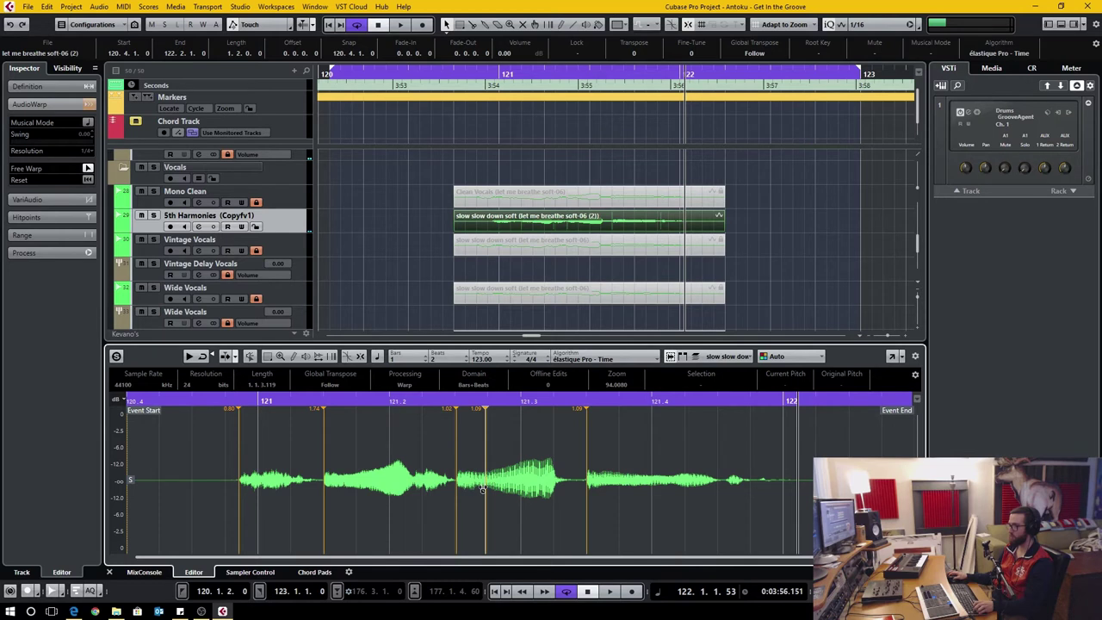
- Delete the warp markers at the starts of the first three words and play the loop
left_click(325, 498, "alt")
left_click(239, 493, "alt")
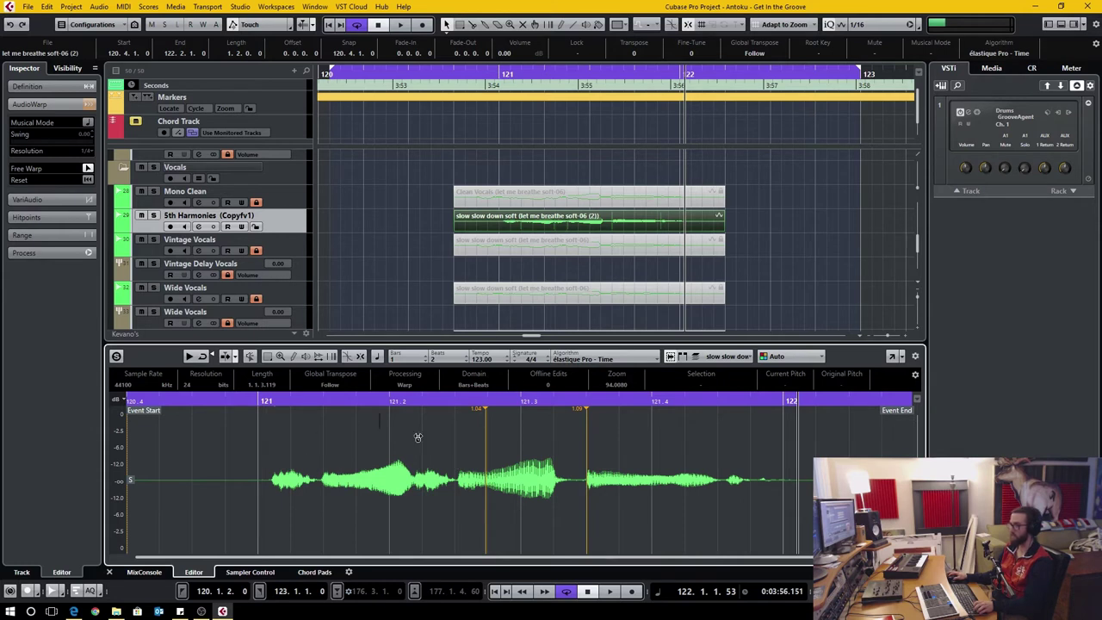
key("space")
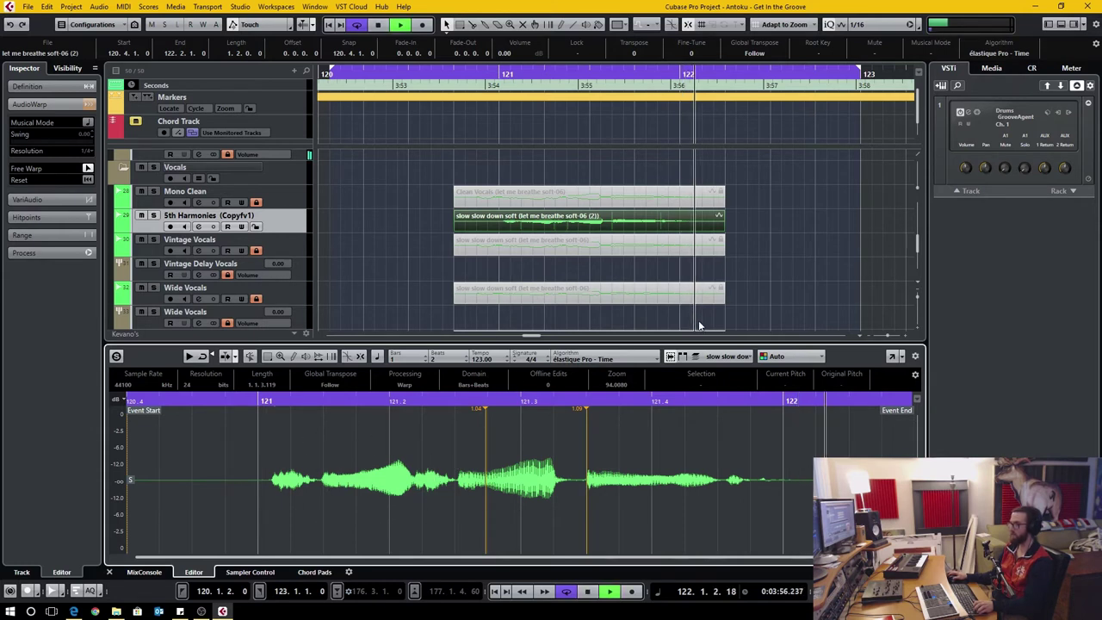
- Anchor the vocal's tail with a warp marker just before bar 122 and nudge the third word's start slightly earlier
left_click(783, 478)
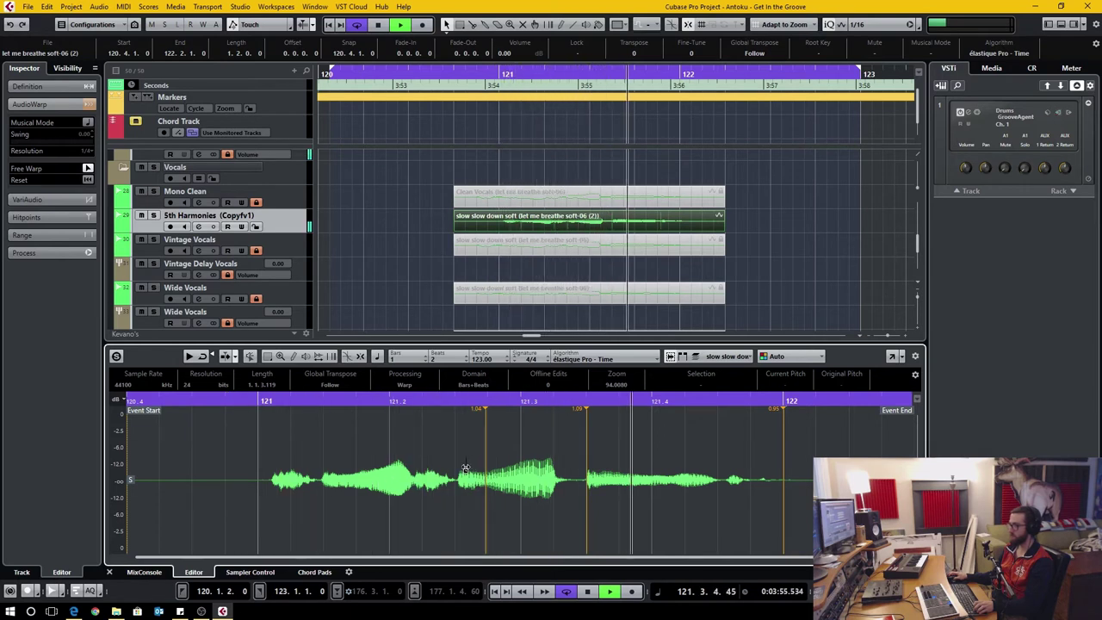
key("space")
left_click_drag(456, 486, 452, 500)
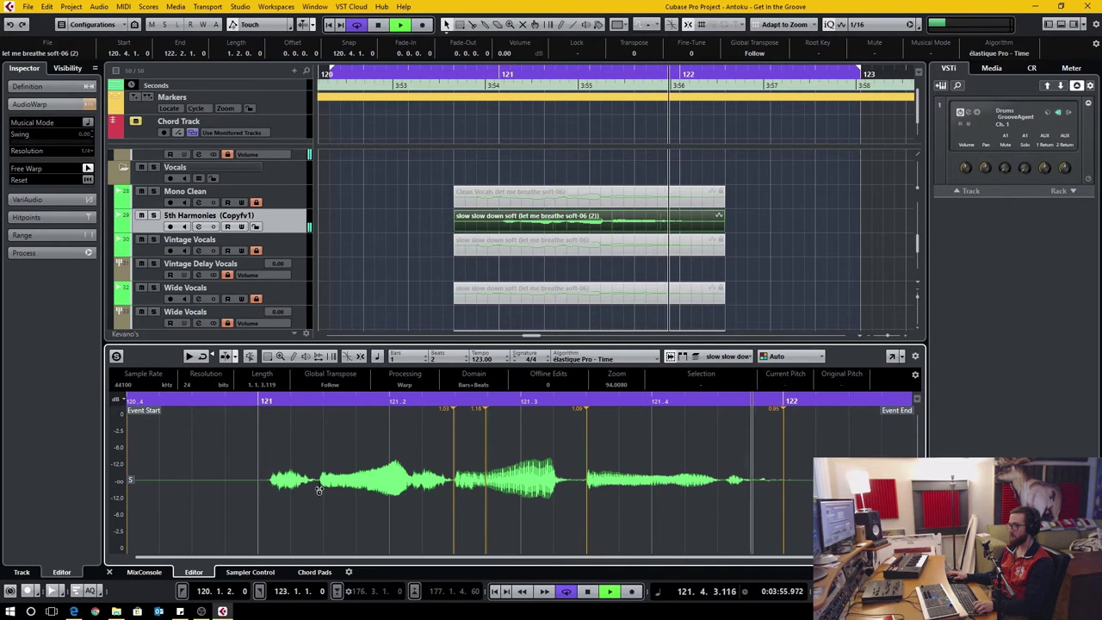
- Free-warp the first word to start slightly before bar 121 and the second slightly before the midpoint between 121 and 121.2
left_click_drag(294, 490, 311, 487)
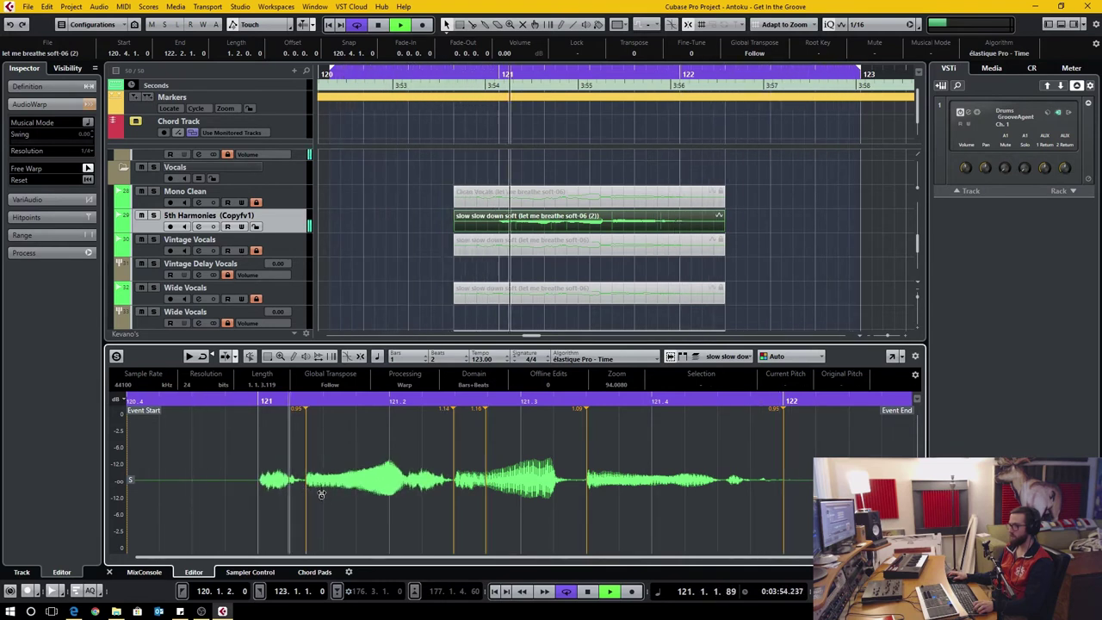
left_click_drag(261, 490, 238, 492)
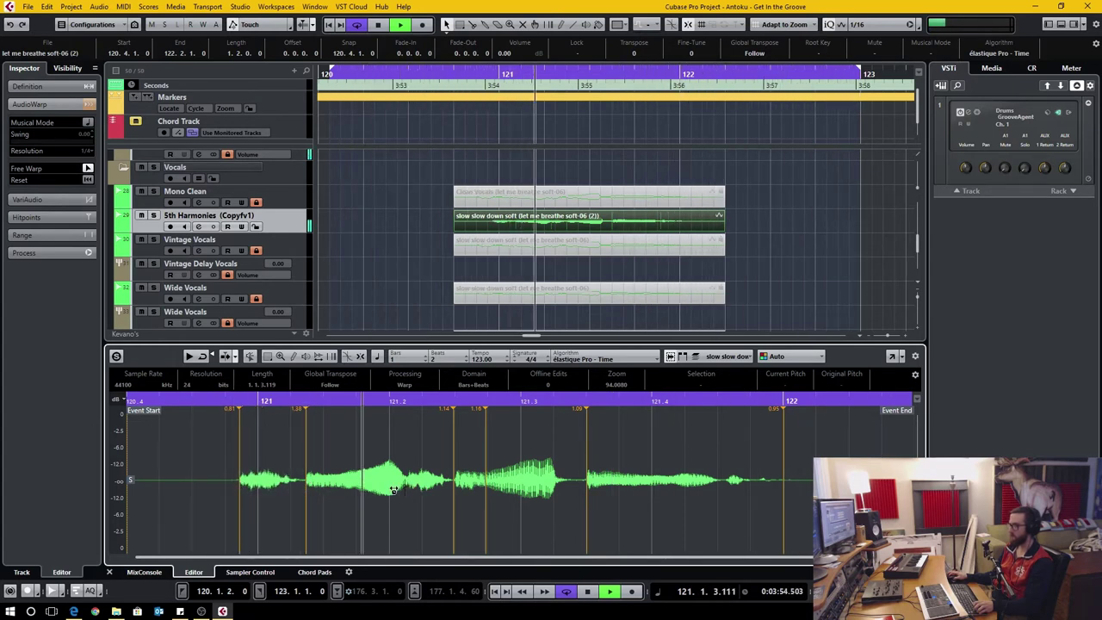
left_click_drag(306, 491, 313, 491)
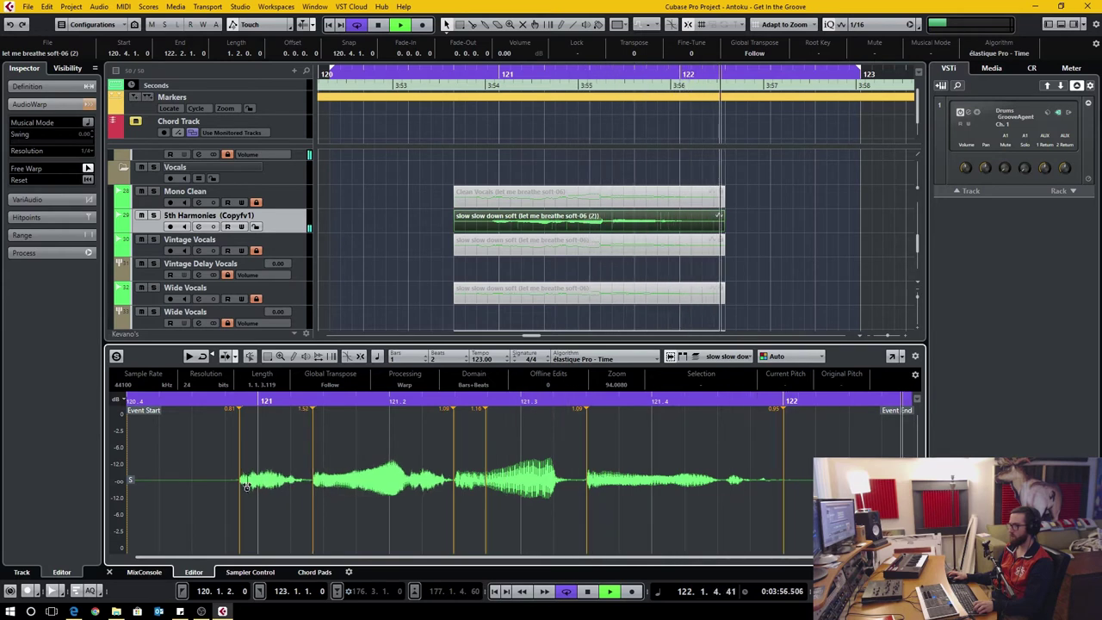
- Add a warp marker at the end of the first word and shift the word's start closer to bar 121
left_click_drag(247, 487, 307, 489)
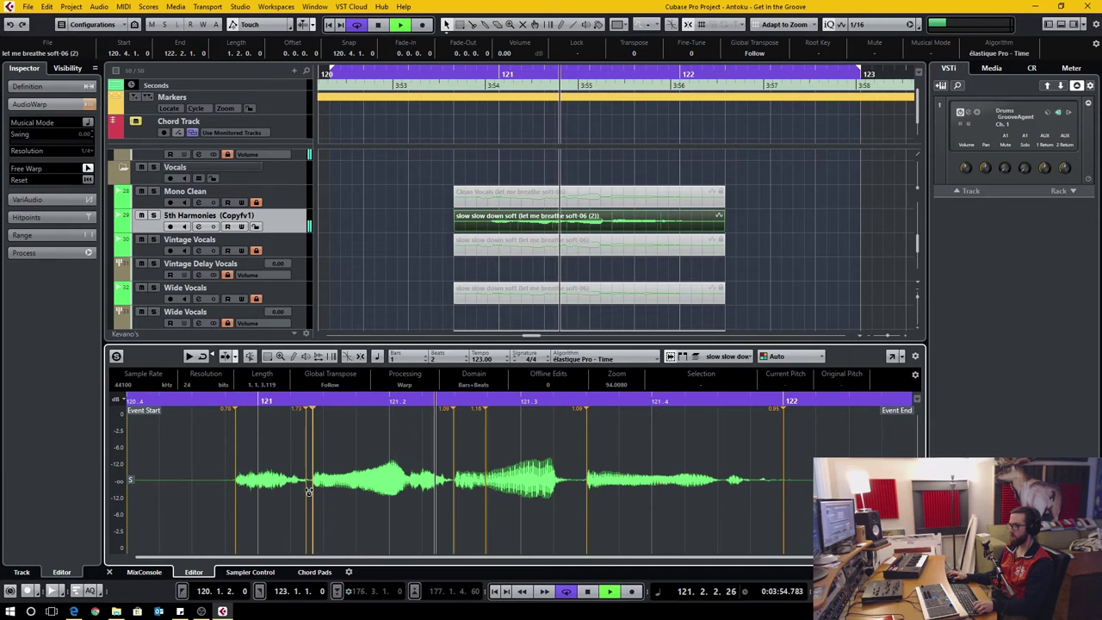
left_click_drag(236, 498, 304, 490)
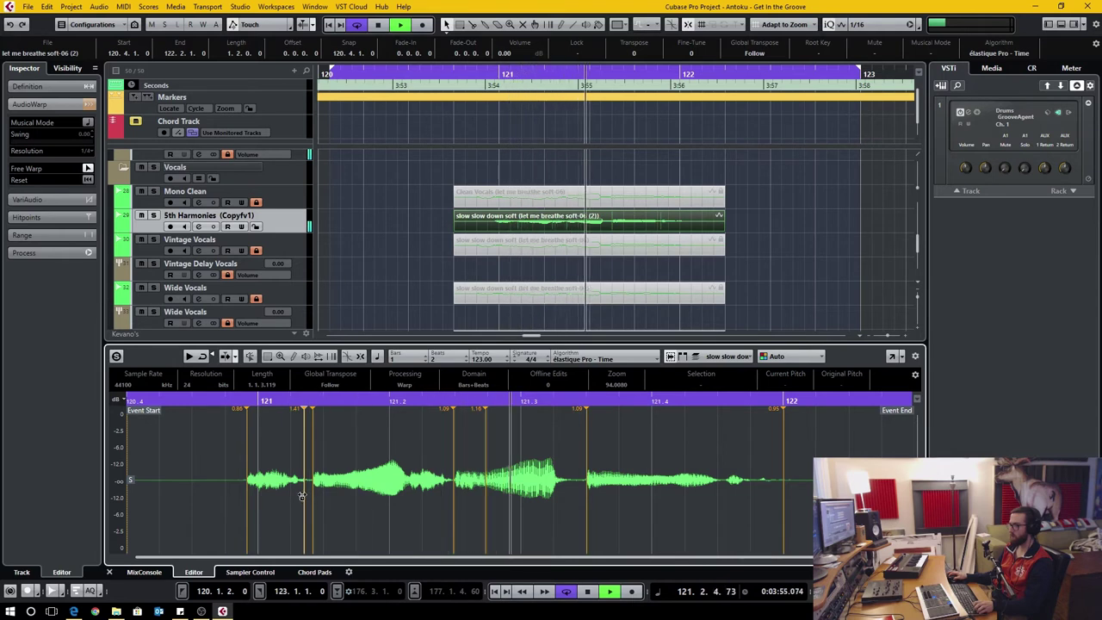
left_click(745, 278)
key("space")
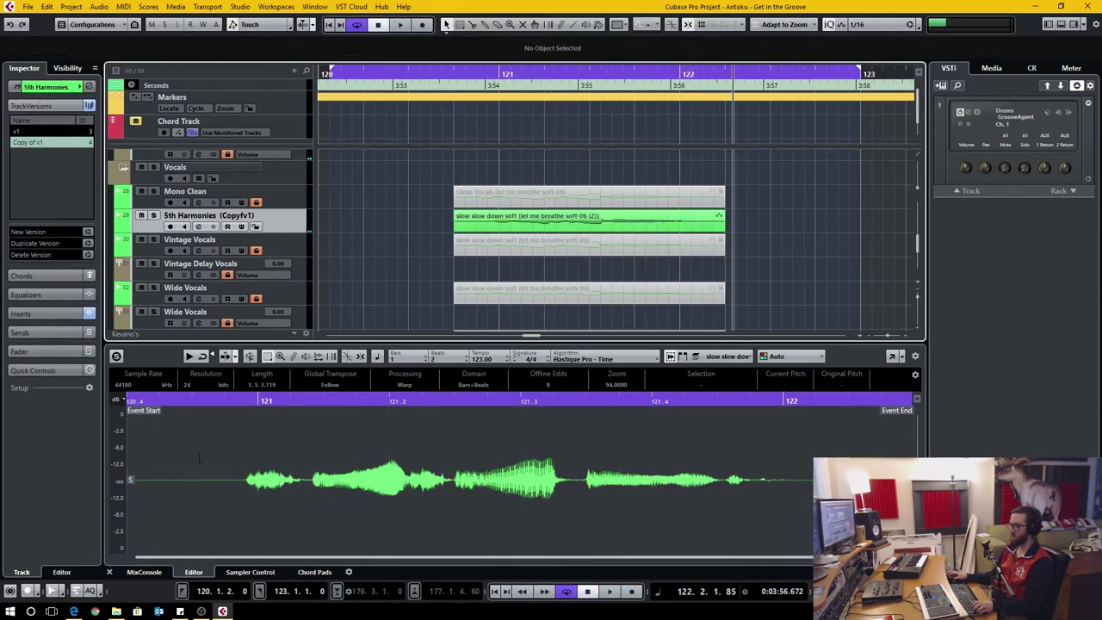
- Remove the marker at the first word's end and free-warp its start to about a quarter beat before bar 121
left_click(172, 357)
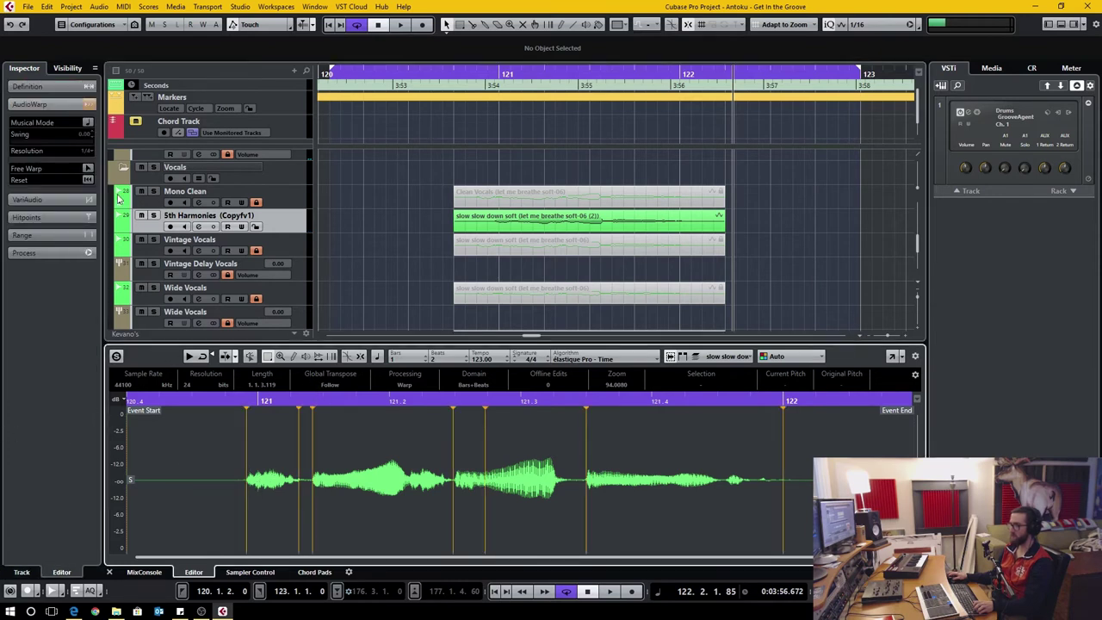
left_click(87, 169)
key("space")
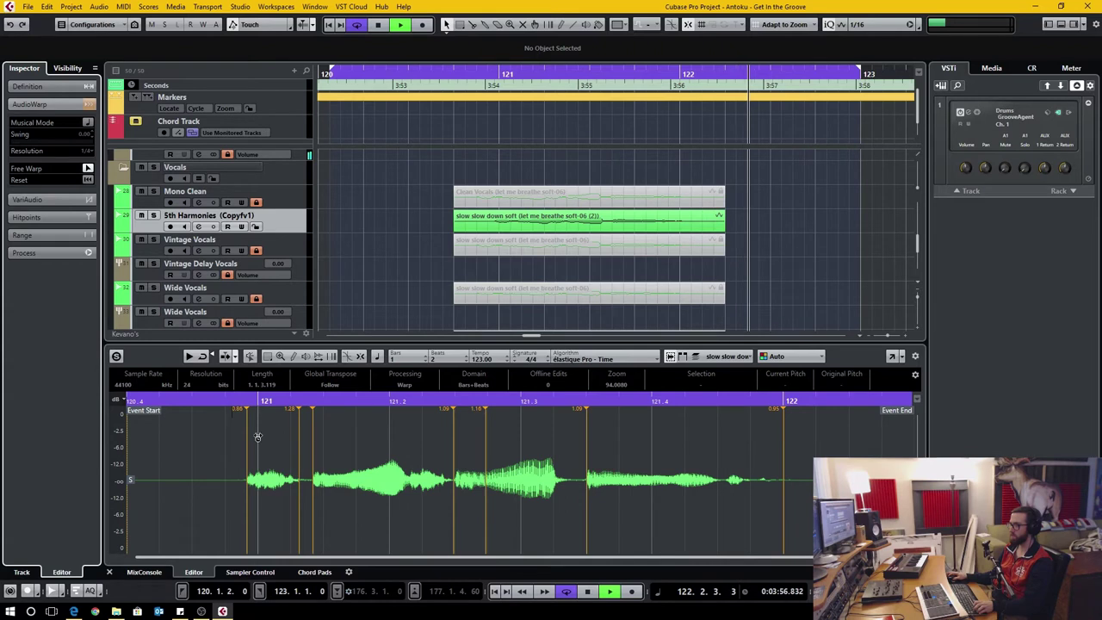
left_click_drag(249, 491, 224, 493)
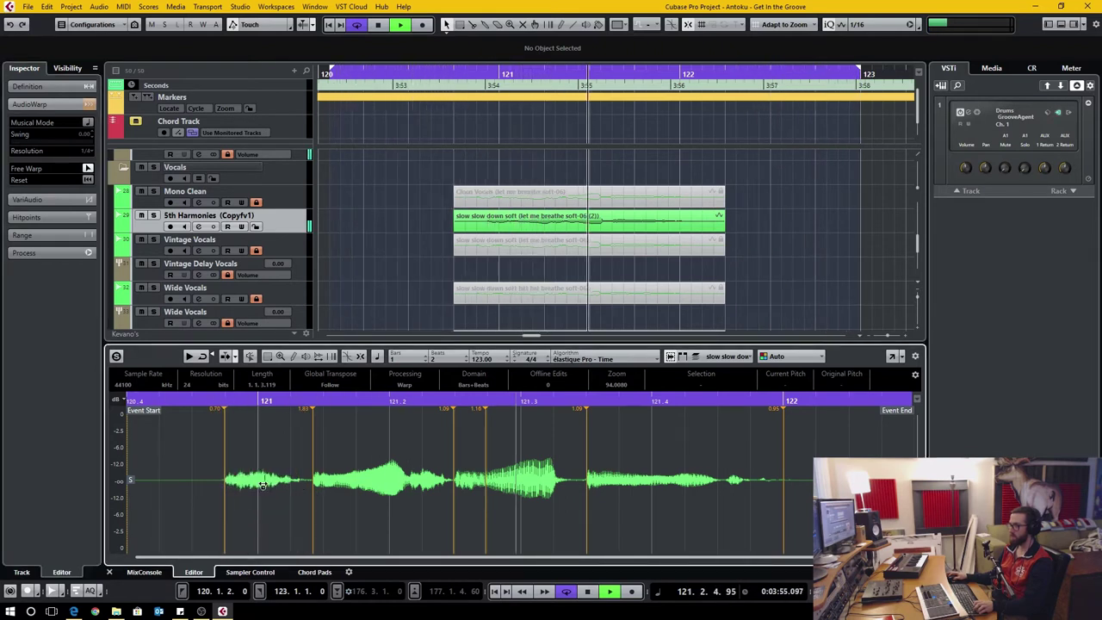
- Free-warp the second word to start about a quarter beat after bar 121, with its loudest point pinned just before 121.2
left_click_drag(312, 487, 297, 493)
left_click_drag(386, 478, 391, 483)
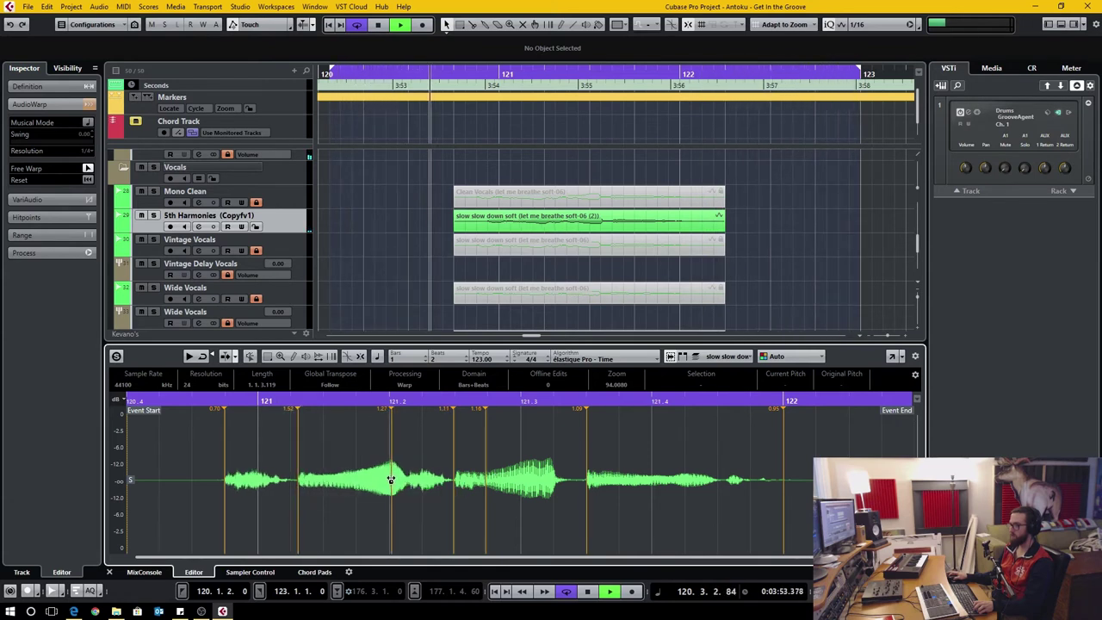
left_click_drag(390, 485, 388, 485)
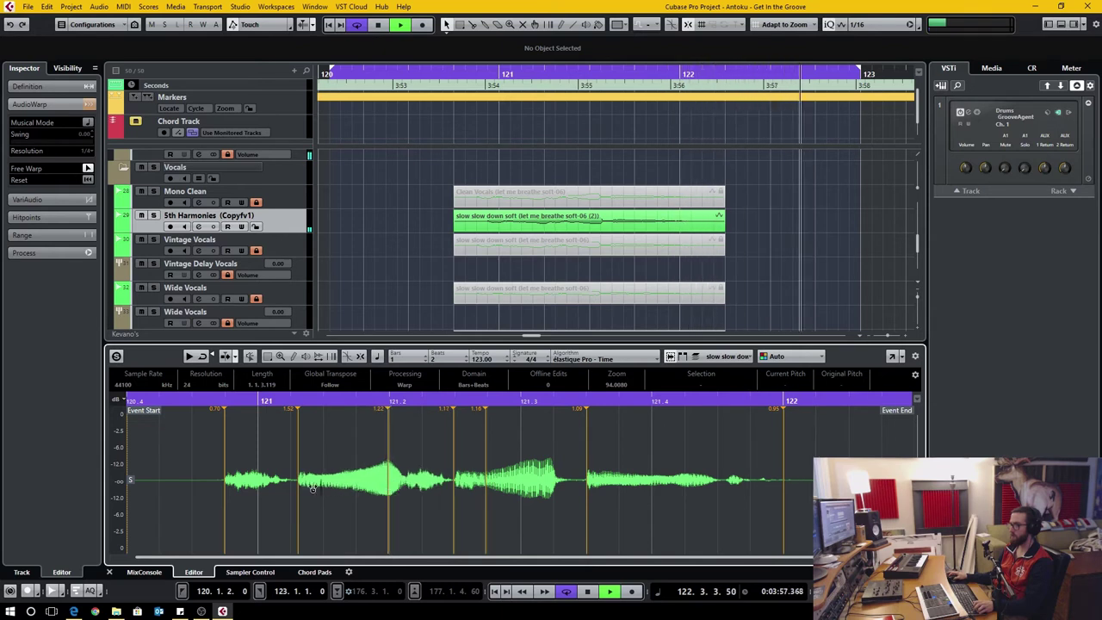
left_click_drag(297, 485, 290, 489)
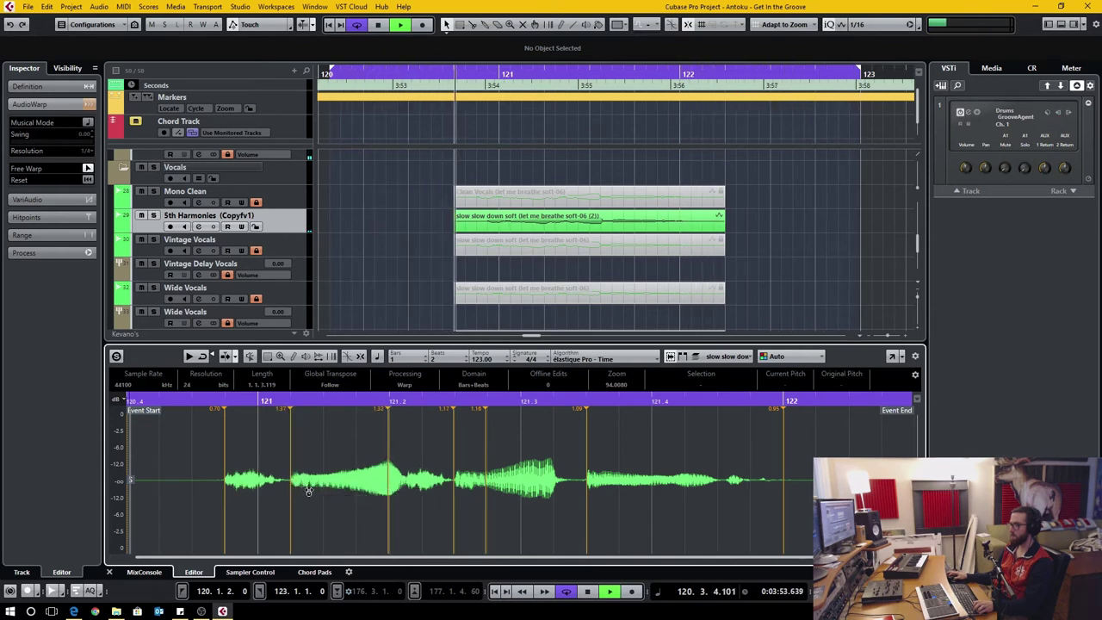
left_click_drag(292, 486, 294, 485)
key("space")
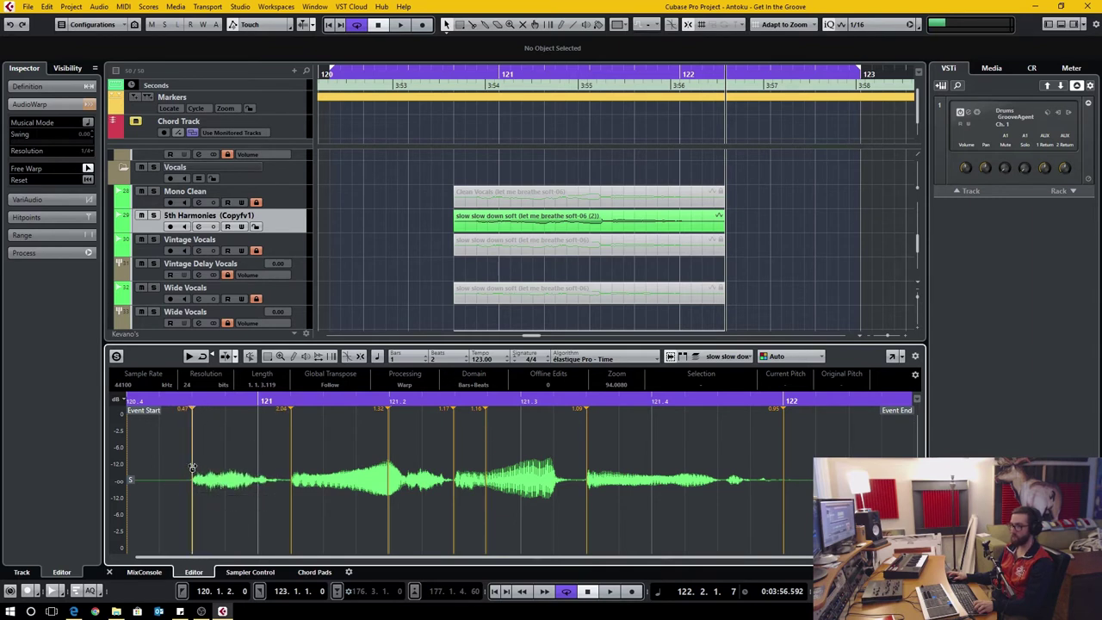
- Try several start positions for the first word, between half and a third of a beat before bar 121, while looping playback
mouse_move(171, 468)
left_mouse_down()
mouse_move(190, 436)
mouse_move(159, 443)
mouse_move(169, 491)
mouse_move(210, 476)
mouse_move(196, 493)
mouse_move(240, 485)
left_mouse_up()
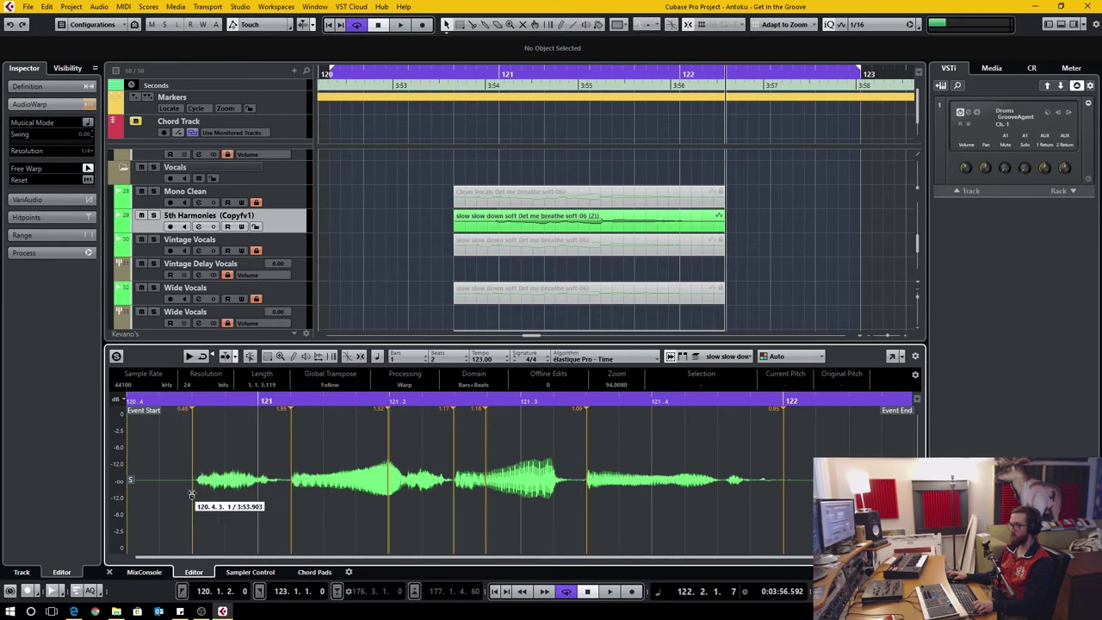
key("space")
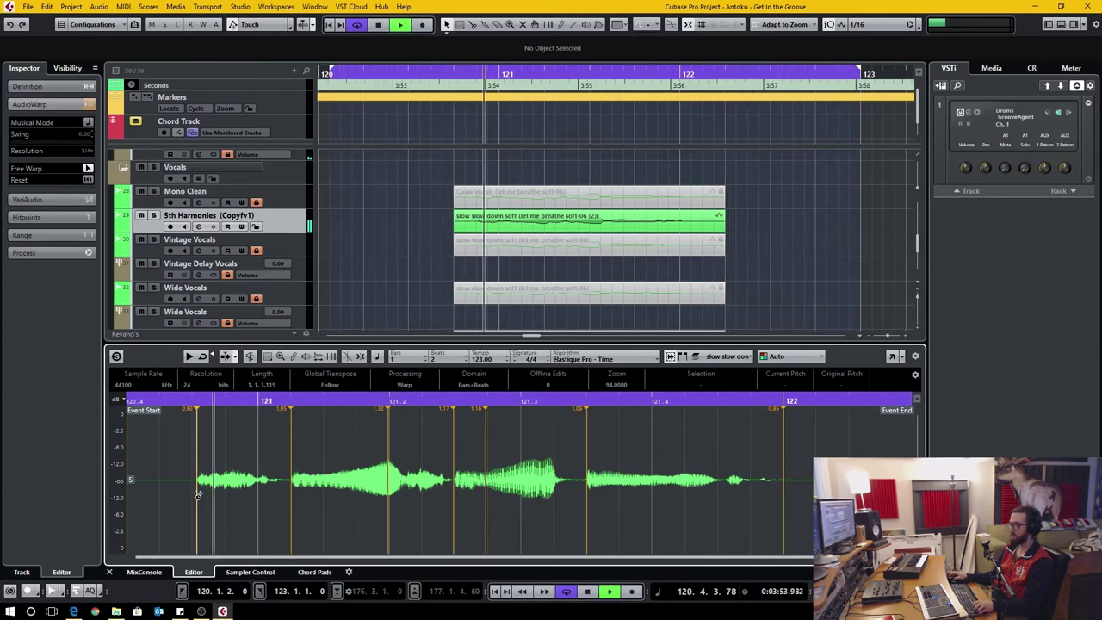
left_click_drag(198, 494, 204, 497)
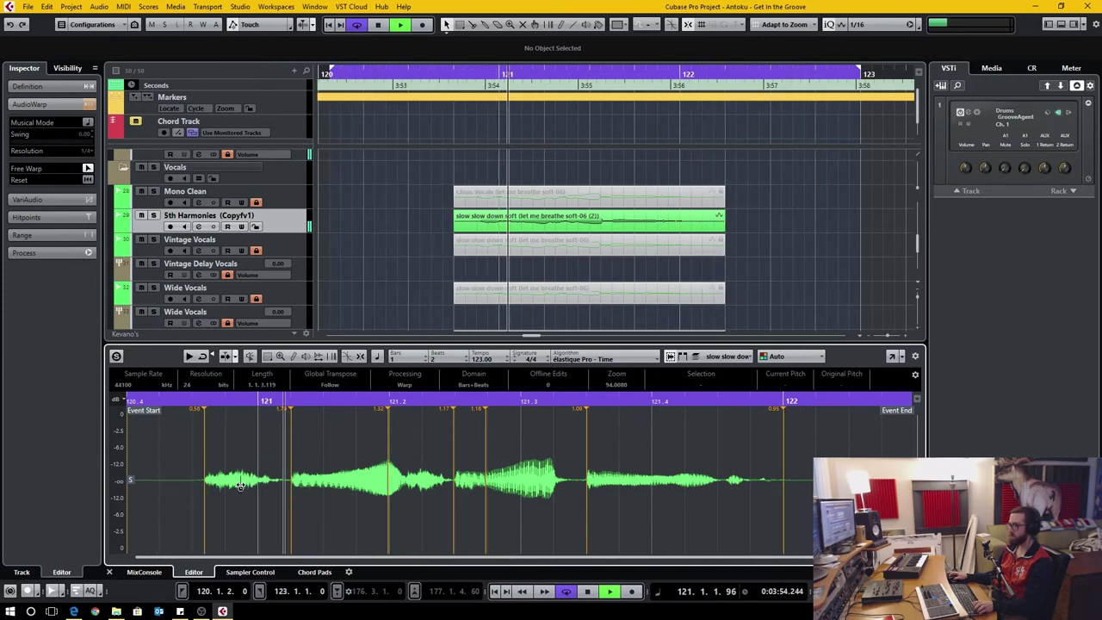
left_click_drag(205, 499, 212, 495)
key("space")
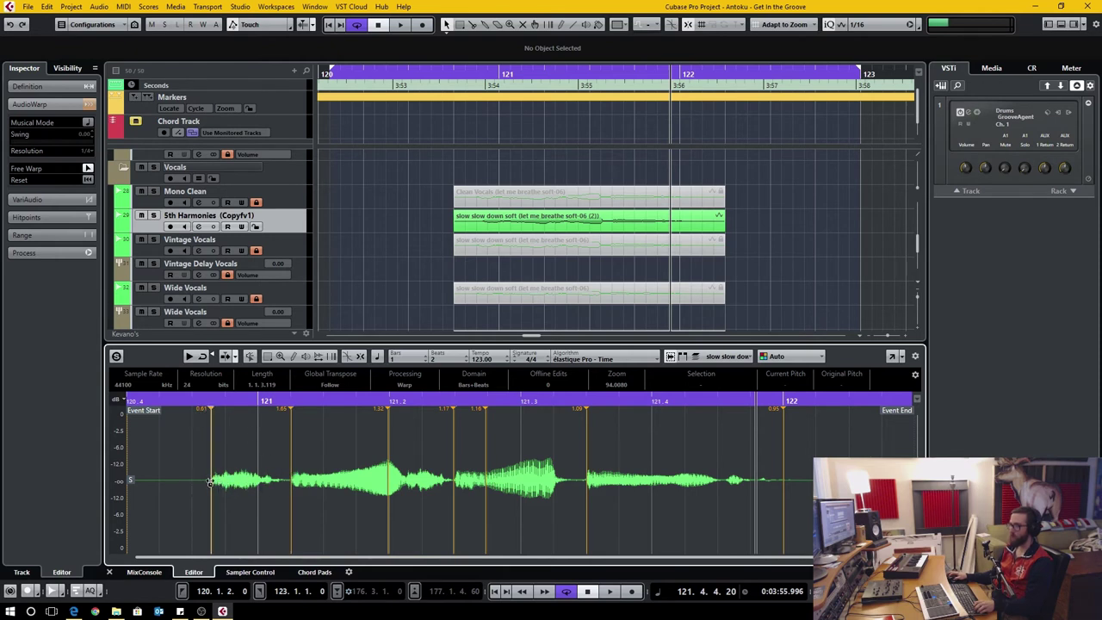
- Free-warp the first word's start to just under half a beat before bar 121 and finish the warp editing
left_click_drag(203, 489, 199, 489)
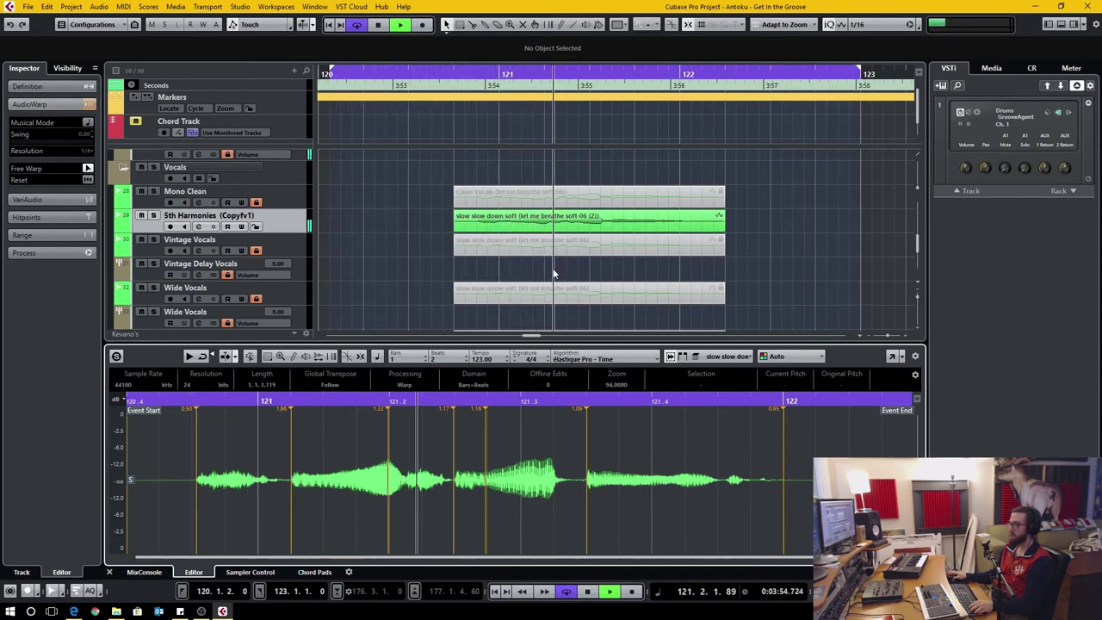
key("space")
left_click(737, 252)
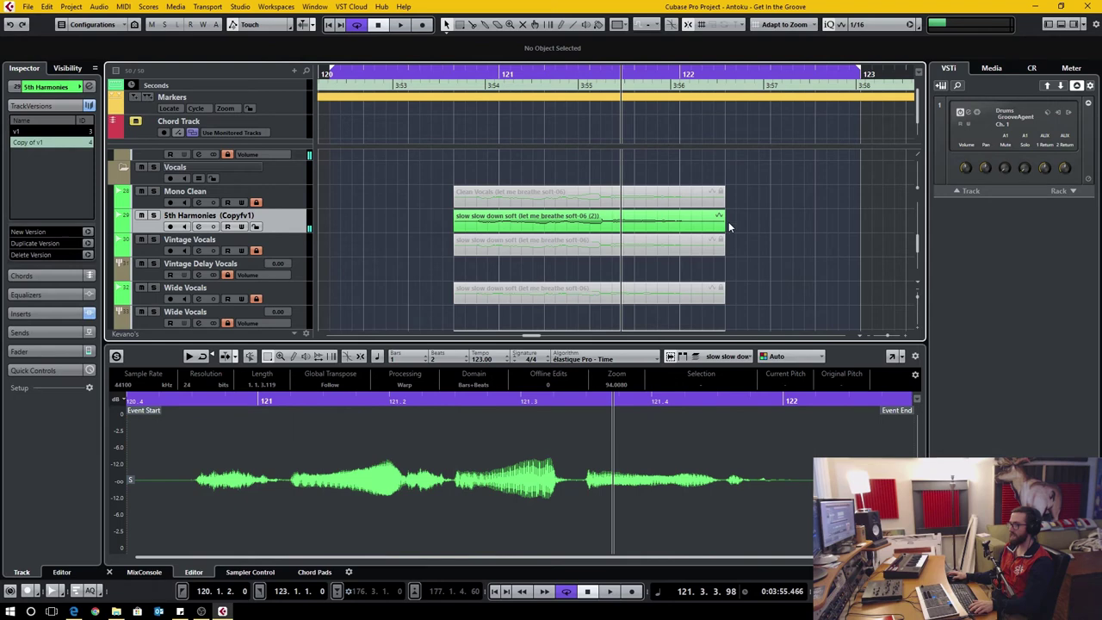
- Try the élastique Pro - Formant Pitch algorithm on the warped 5th Harmonies event and audition it
left_click(722, 222)
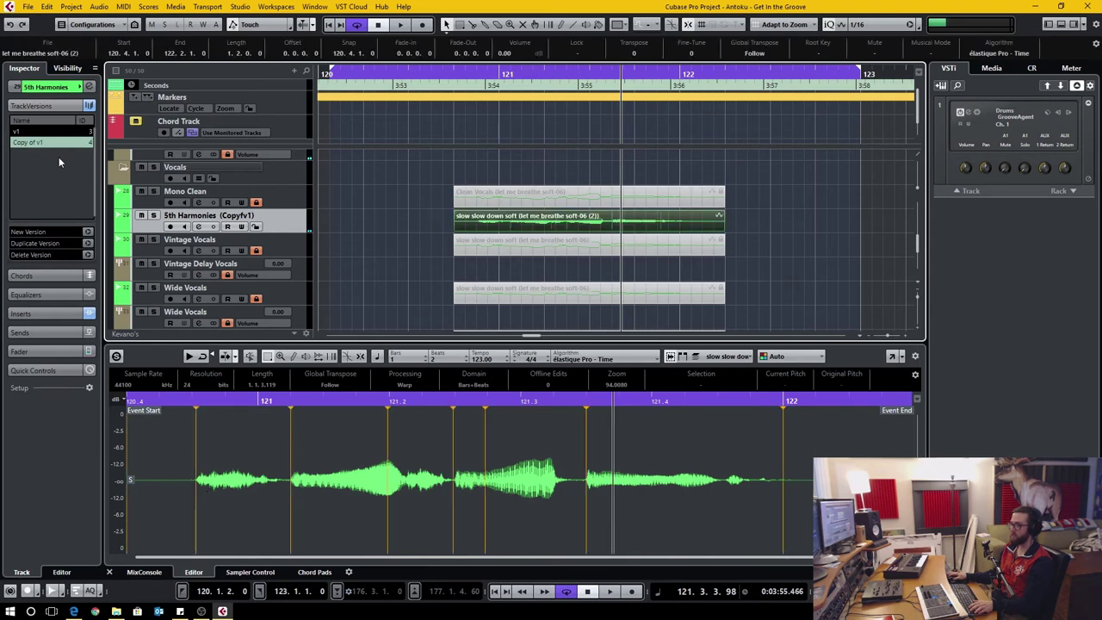
left_click(997, 54)
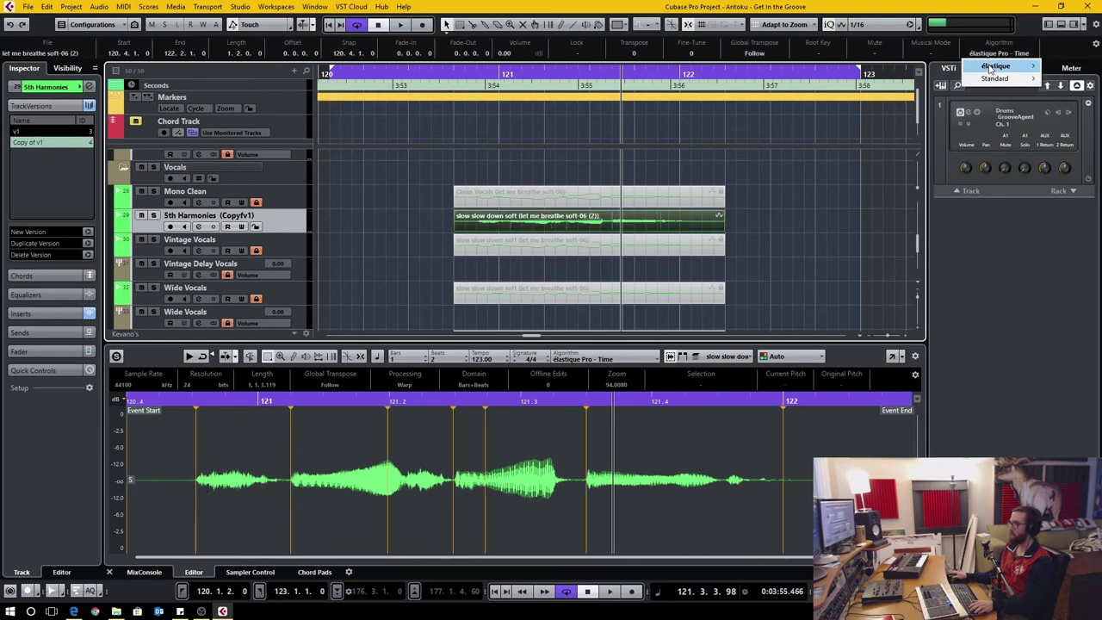
mouse_move(999, 70)
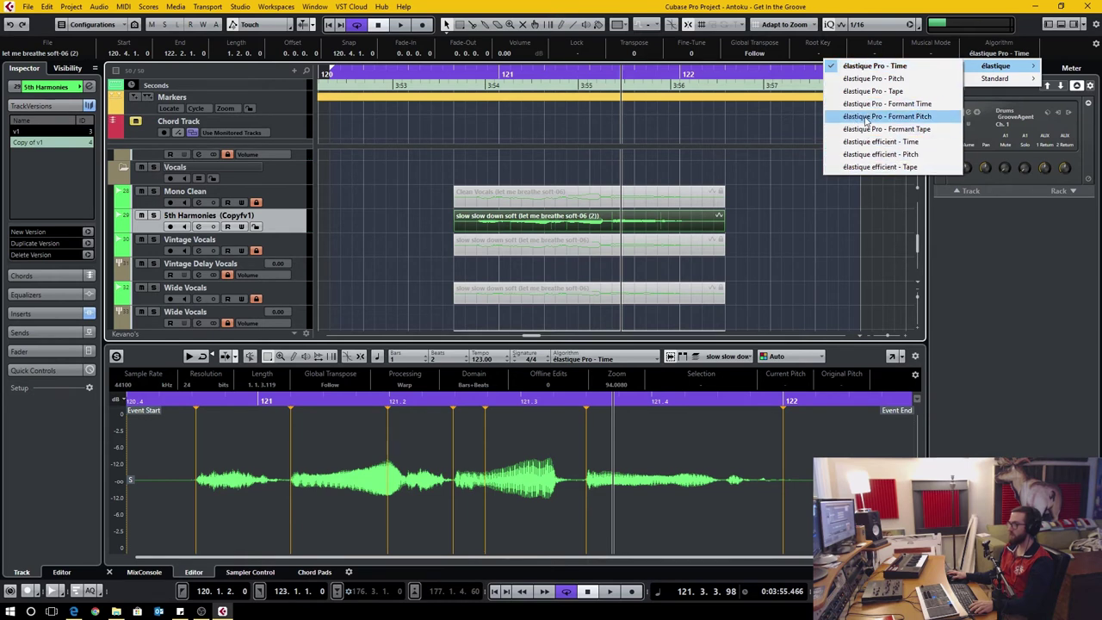
left_click(911, 118)
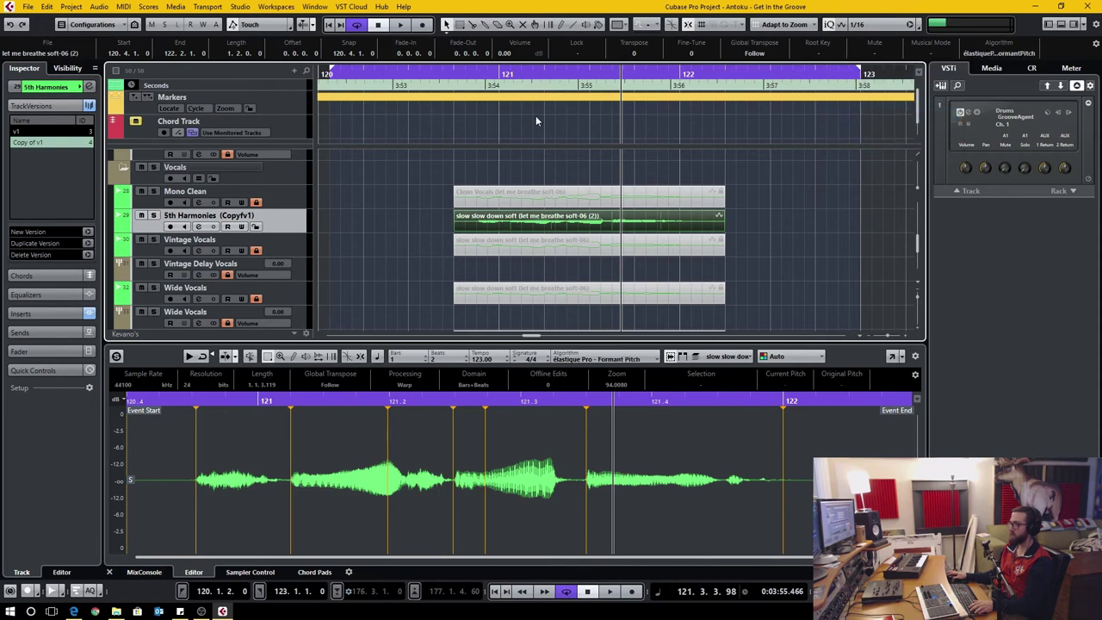
key("space")
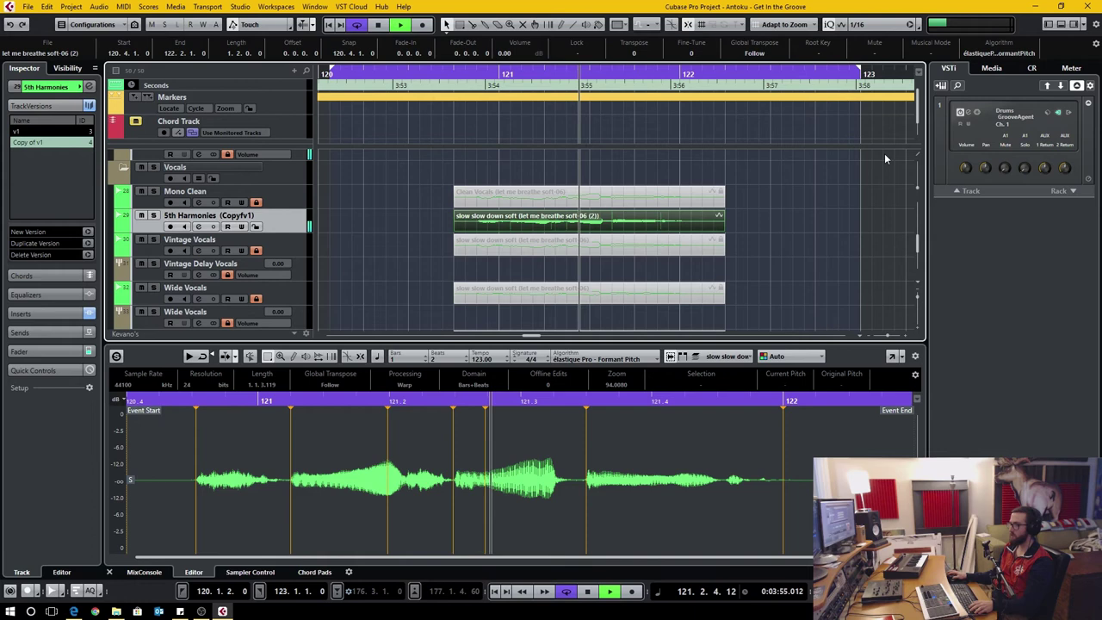
key("space")
- Try the Standard - Vocals algorithm on the harmony event and play the phrase from around bar 120
left_click(1004, 54)
mouse_move(1004, 79)
left_click(930, 117)
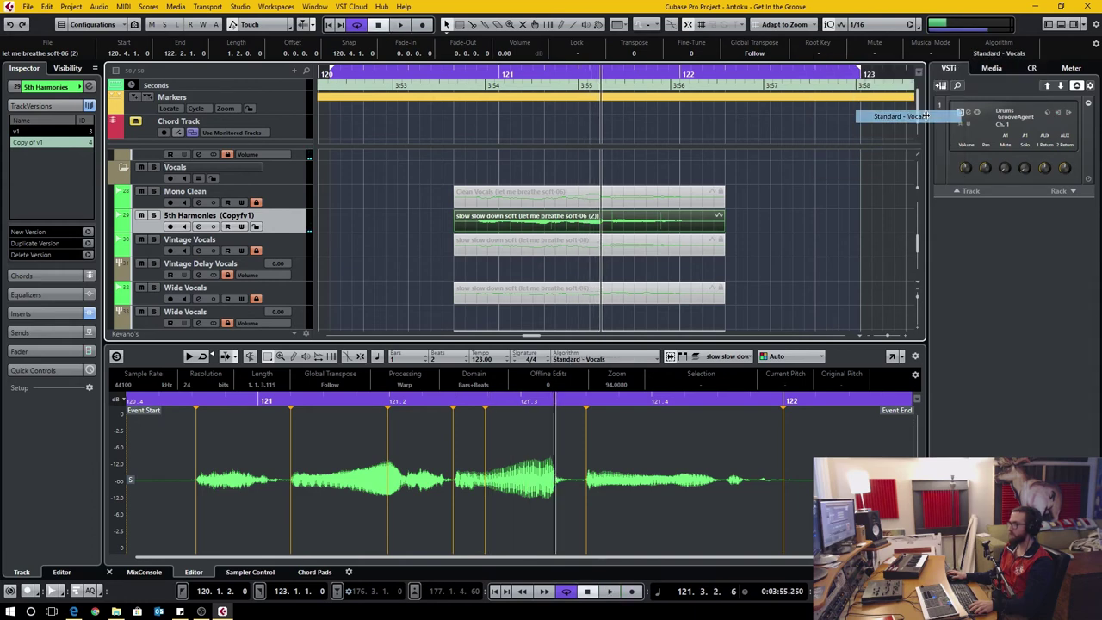
left_click_drag(540, 69, 350, 109)
key("space")
left_click(387, 75)
left_click_drag(624, 69, 805, 71)
left_click(375, 76)
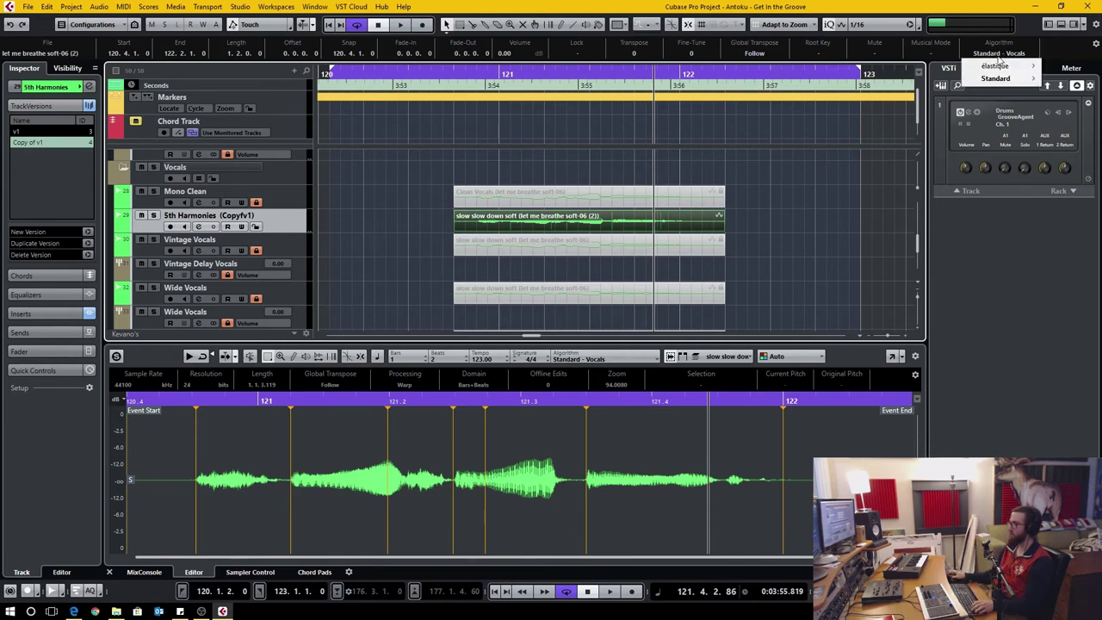
- Set the event's algorithm back to élastique Pro - Time and play the loop from its start for free warping
mouse_move(986, 69)
left_click(902, 69)
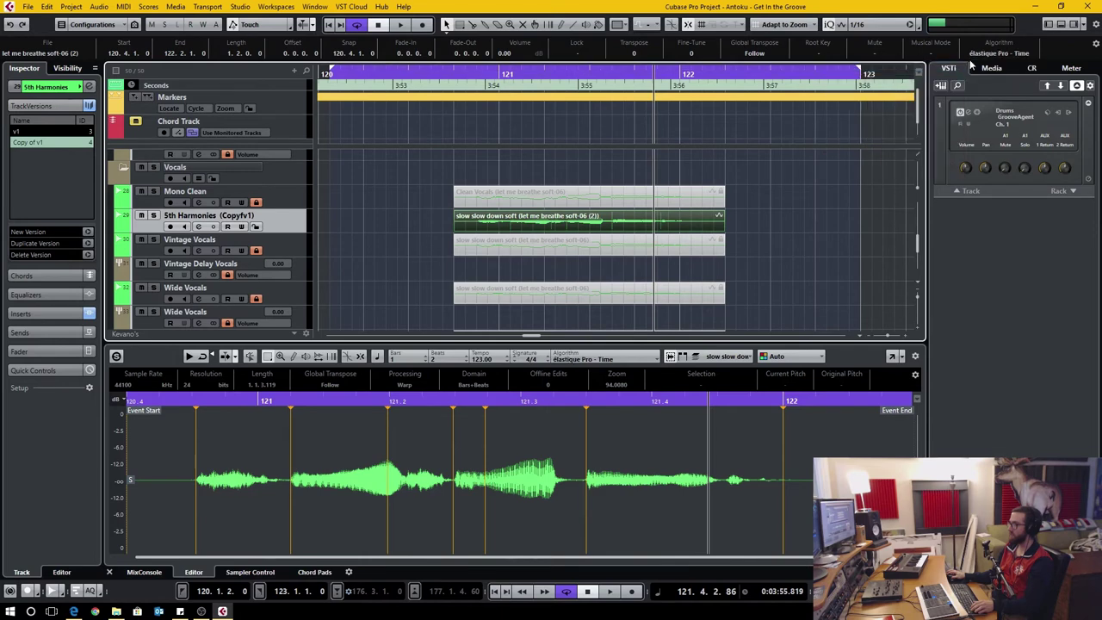
left_click_drag(592, 76, 330, 108)
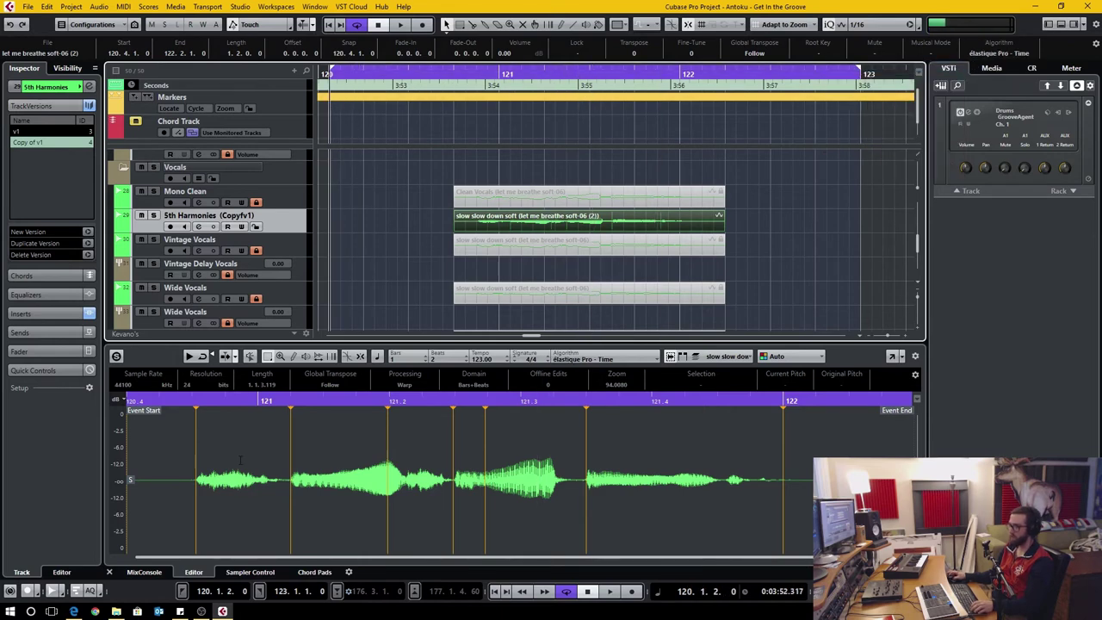
left_click(240, 460)
key("space")
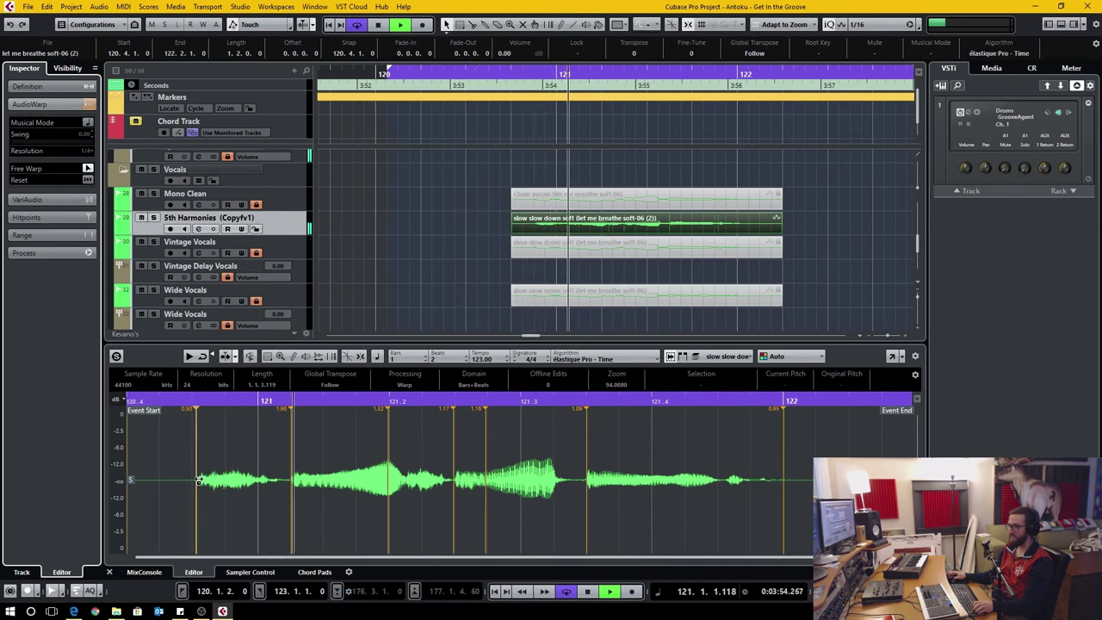
- Try starting the first word between a third and 0.4 beat before bar 121, with its end pinned just before the bar
left_click_drag(198, 481, 209, 484)
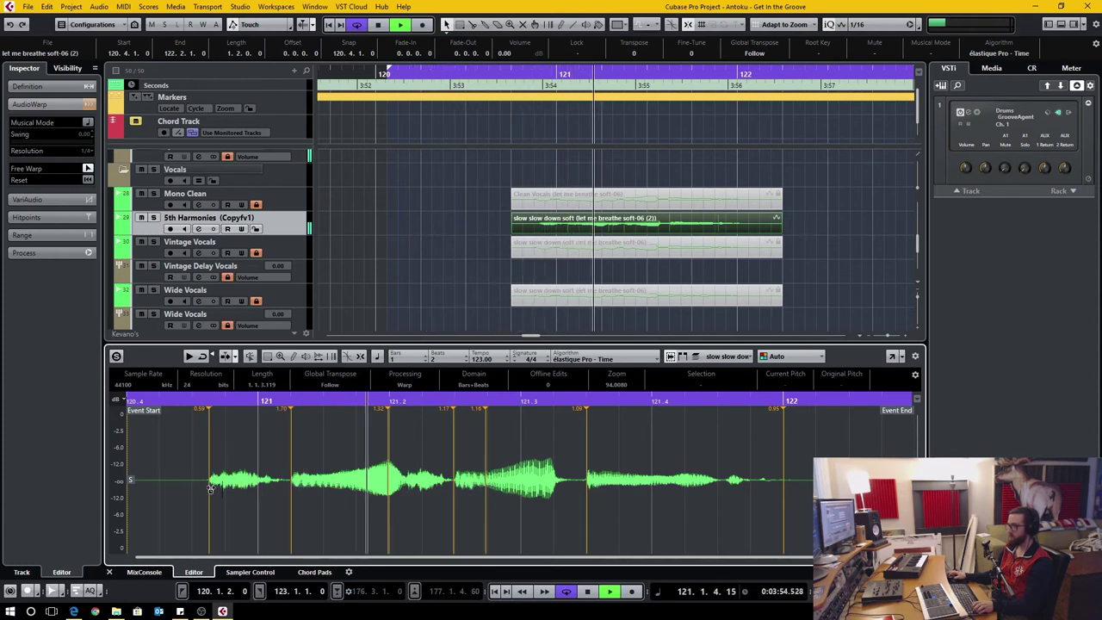
left_click_drag(207, 484, 217, 484)
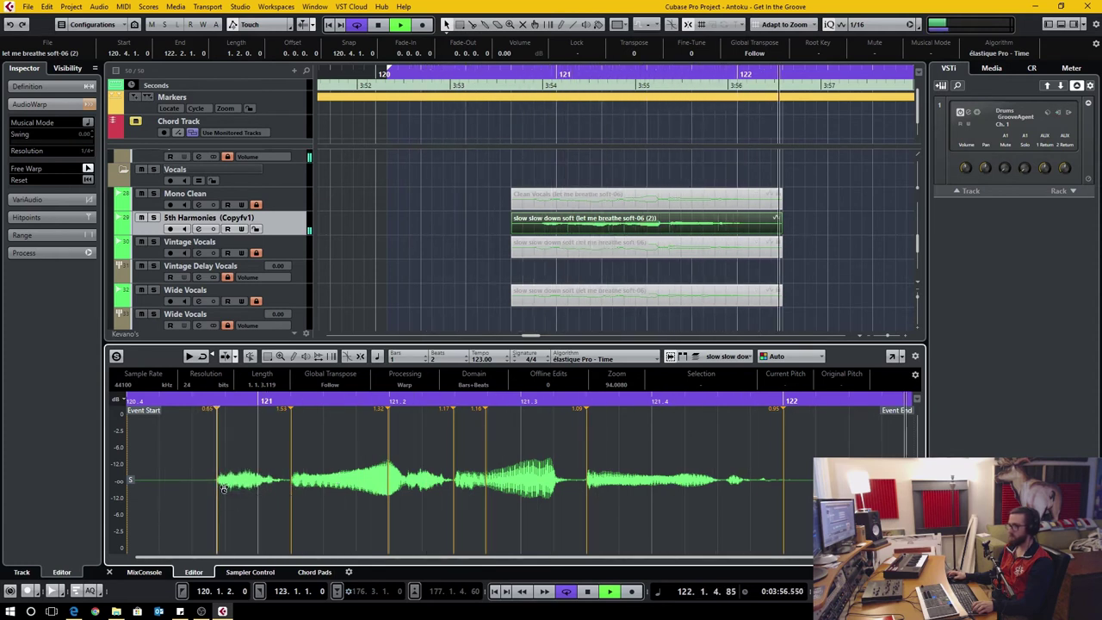
left_click(257, 487)
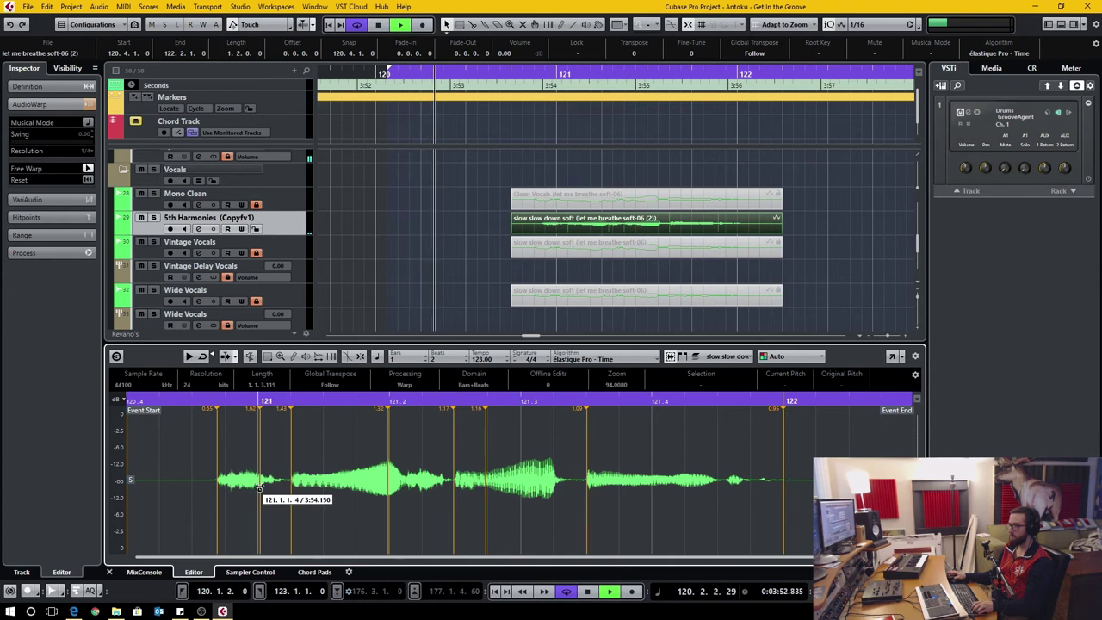
left_click_drag(257, 487, 248, 487)
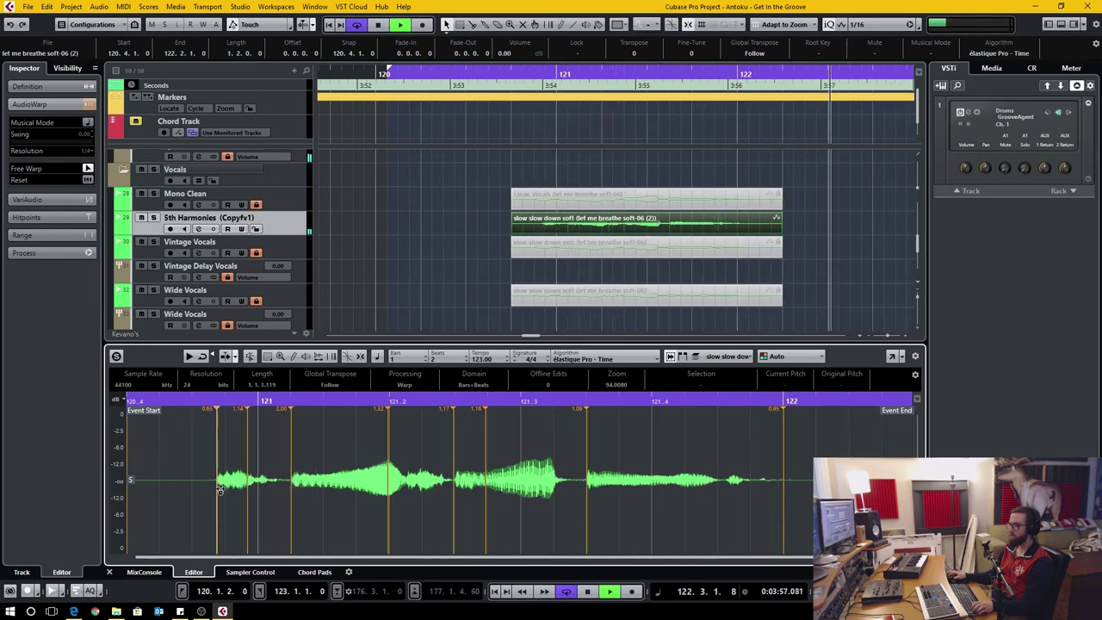
left_click_drag(217, 491, 209, 492)
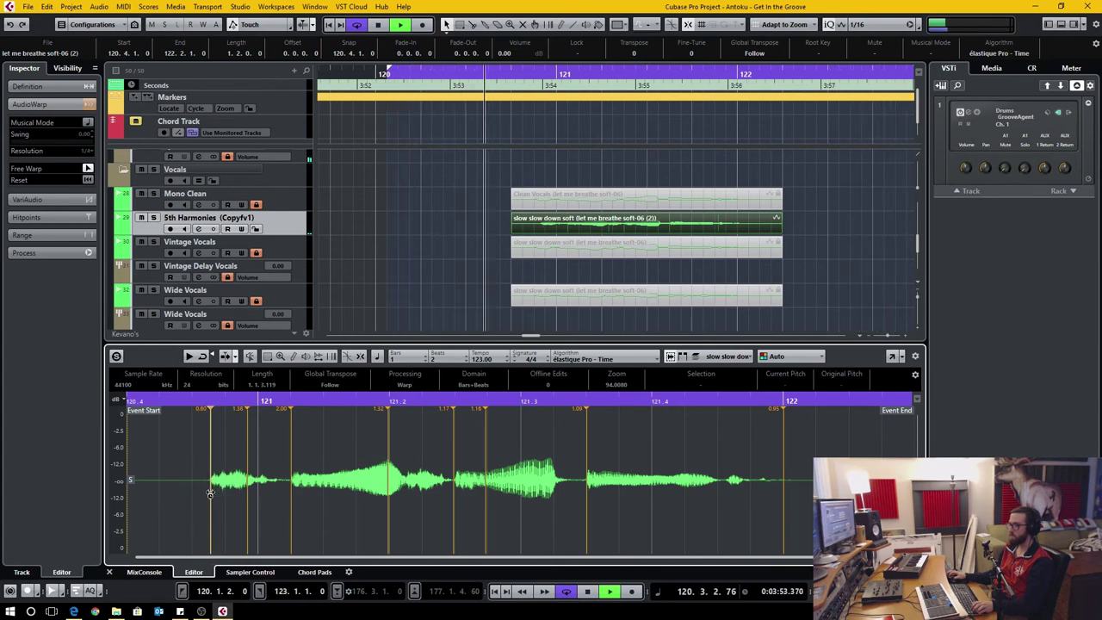
left_click_drag(209, 493, 211, 496)
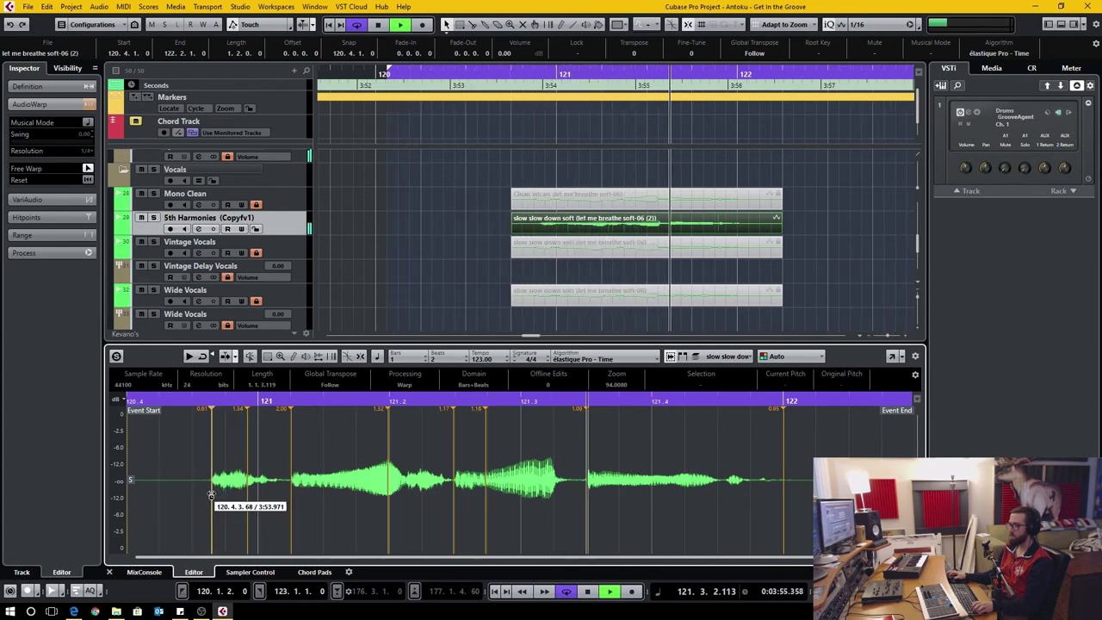
- Redo the first word's warp markers, pinning its start just under half a beat before bar 121 and its end at the bar
key("ctrl+z")
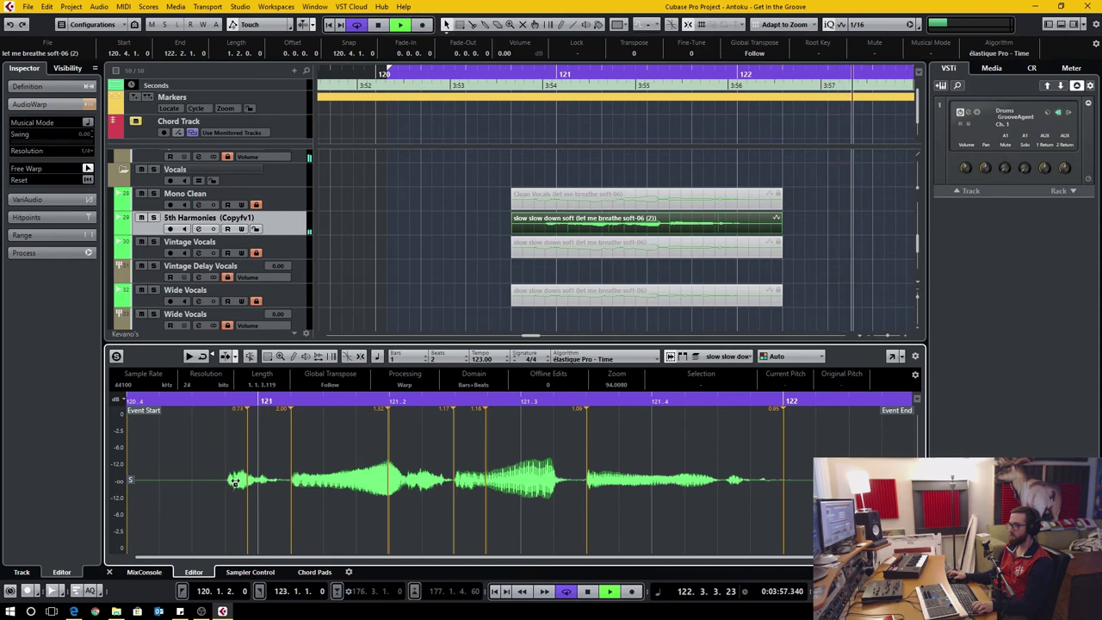
left_click_drag(235, 494, 216, 495)
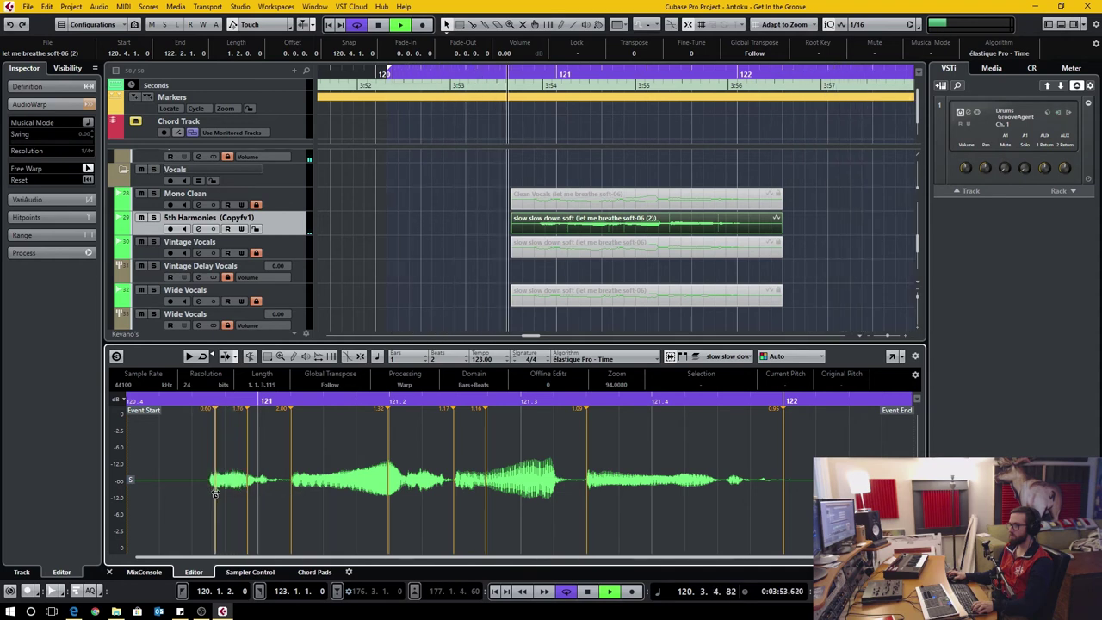
left_click(215, 487, "shift")
mouse_move(223, 491)
left_mouse_down()
mouse_move(202, 493)
mouse_move(256, 486)
left_mouse_up()
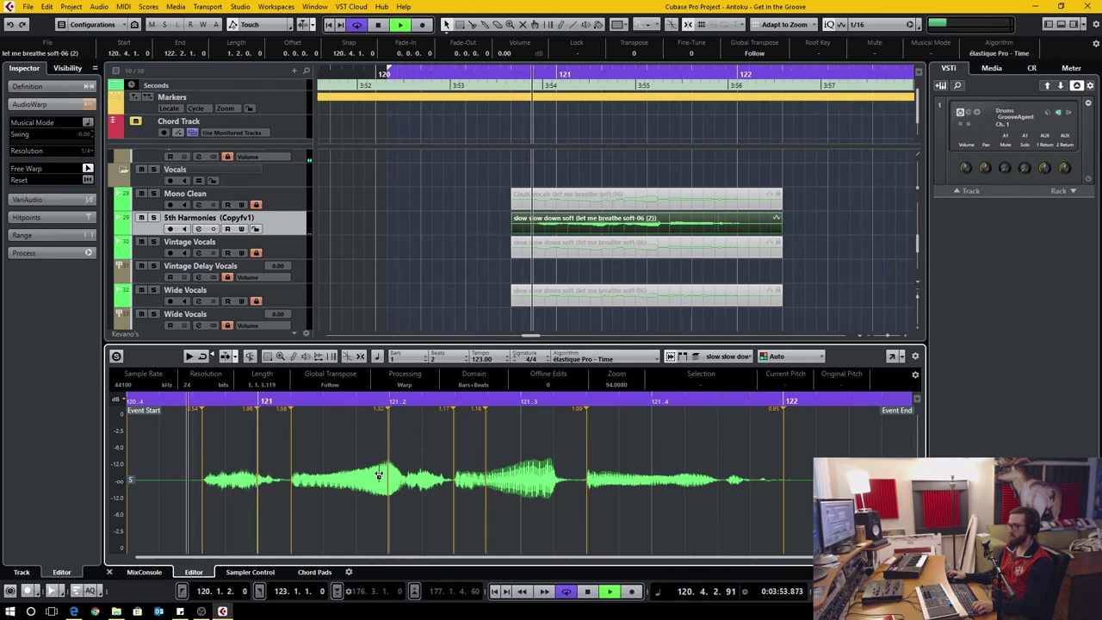
- Remove the two markers between the words, then free-warp the first word to half a beat before bar 121 and the second onto it
left_click(291, 483, "shift")
left_click(258, 482, "shift")
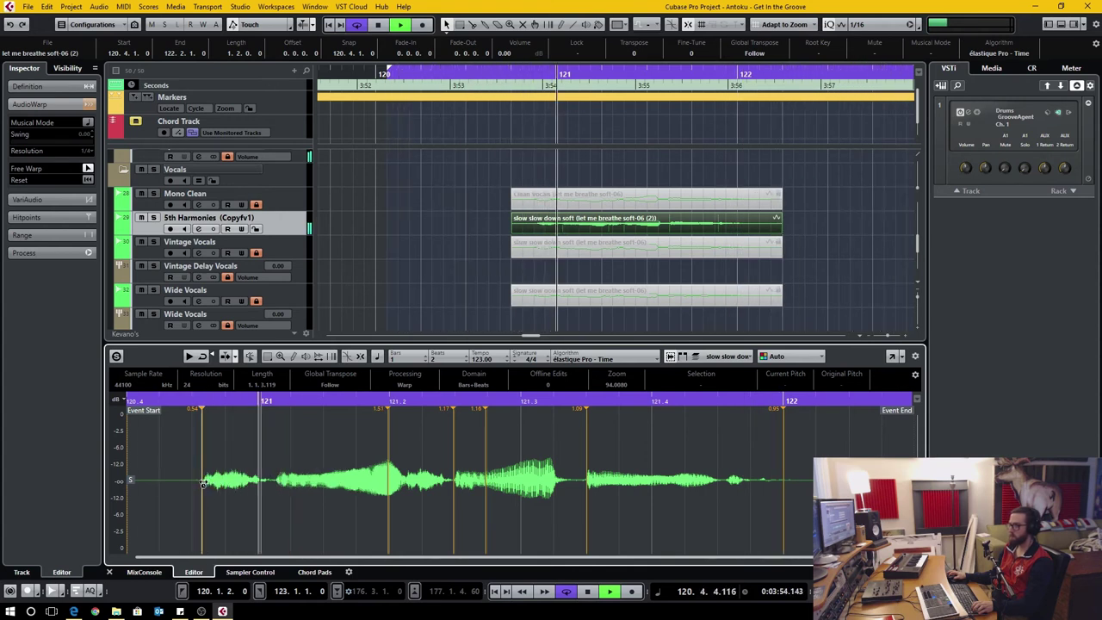
left_click_drag(204, 483, 191, 483)
left_click(256, 483)
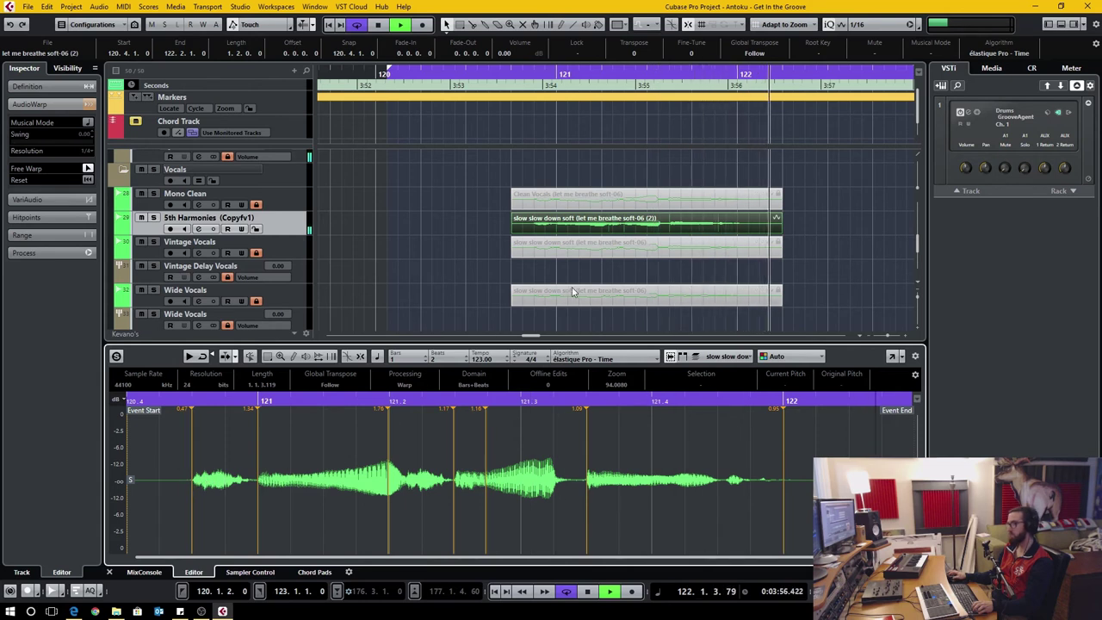
- Move the first word's start to about 120.4.2.89 and the second word's start slightly before bar 121
key("space")
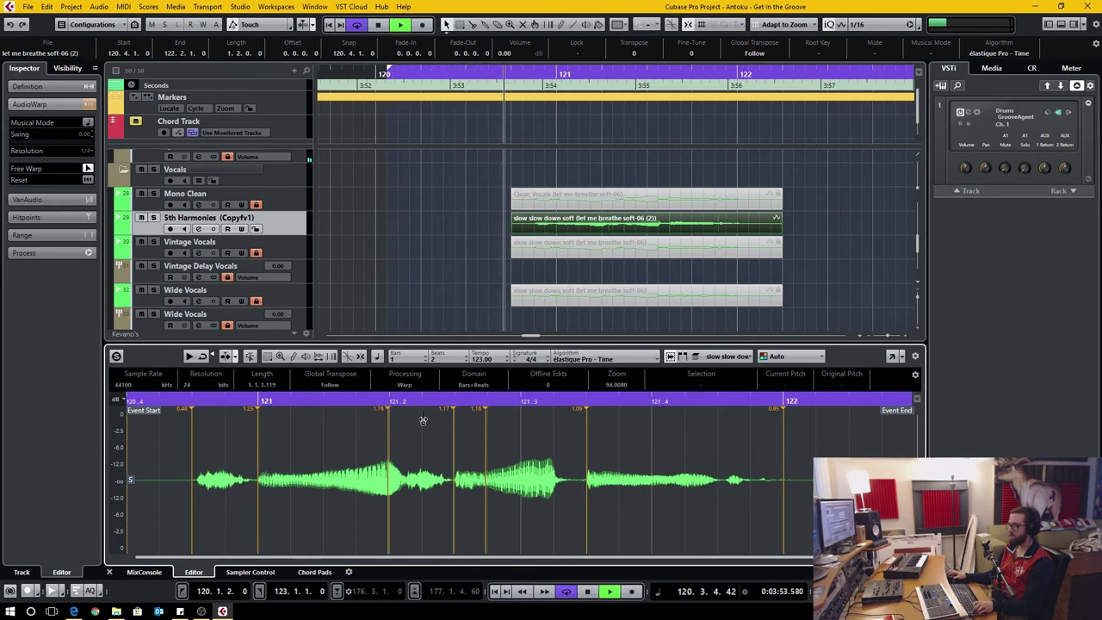
left_click_drag(192, 492, 184, 485)
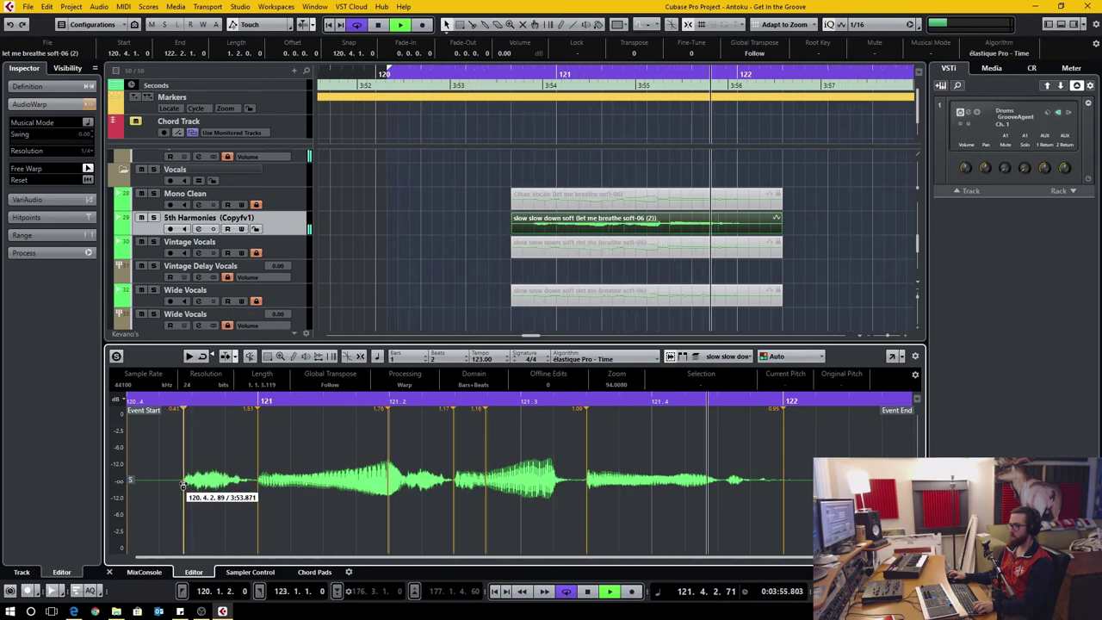
left_click_drag(258, 486, 255, 486)
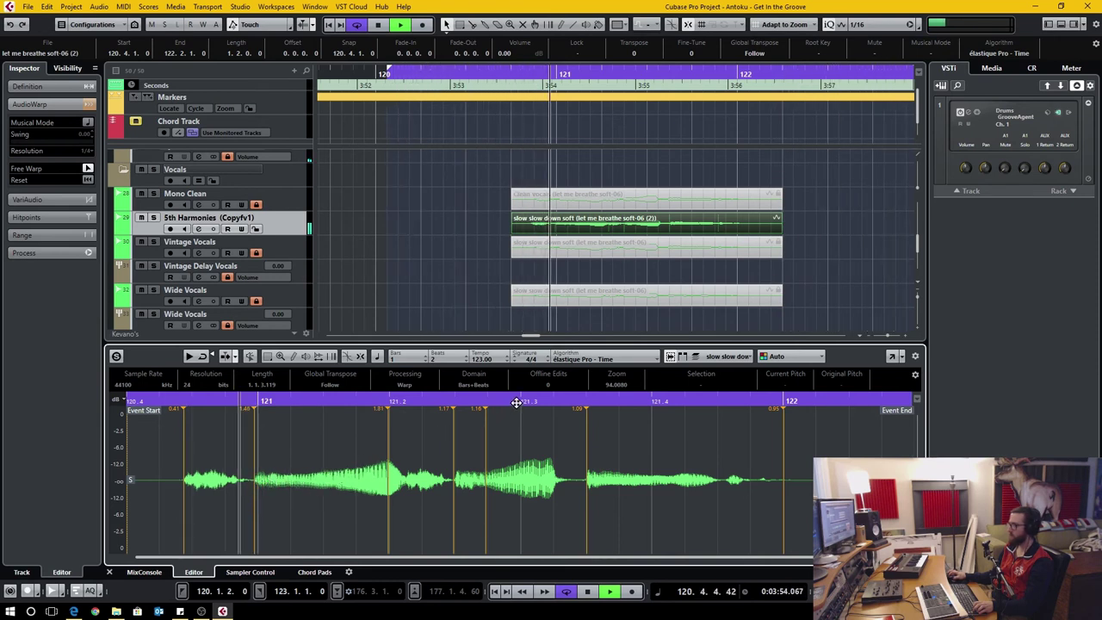
- Nudge the first word's start back to just under half a beat before bar 121 while looping, and stop playback
left_click_drag(184, 495, 189, 497)
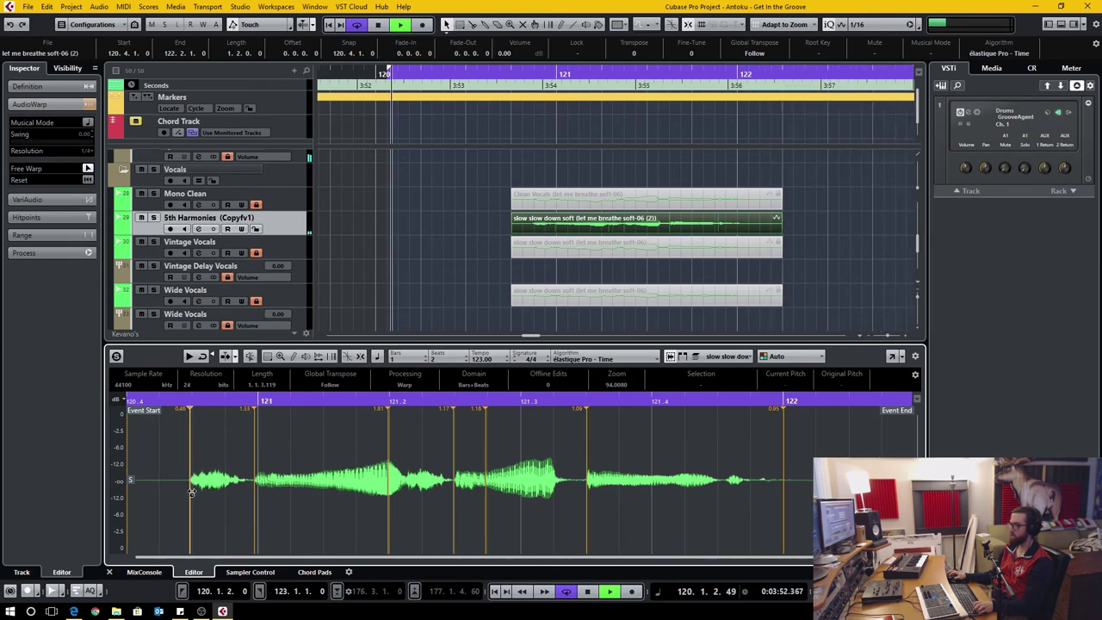
left_click_drag(191, 492, 195, 492)
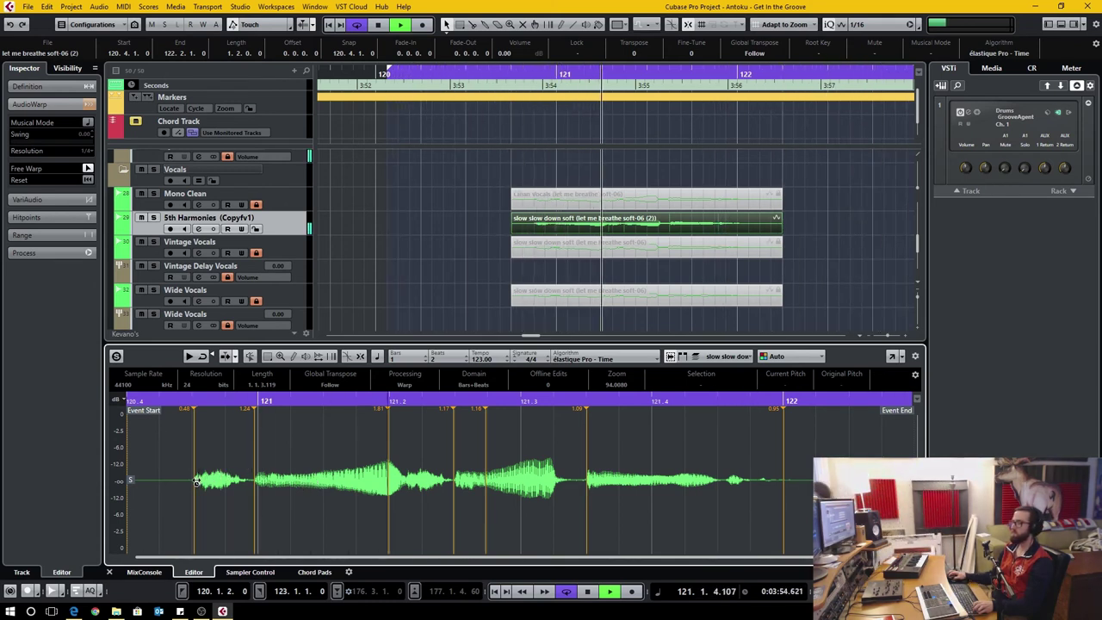
left_click_drag(194, 487, 199, 486)
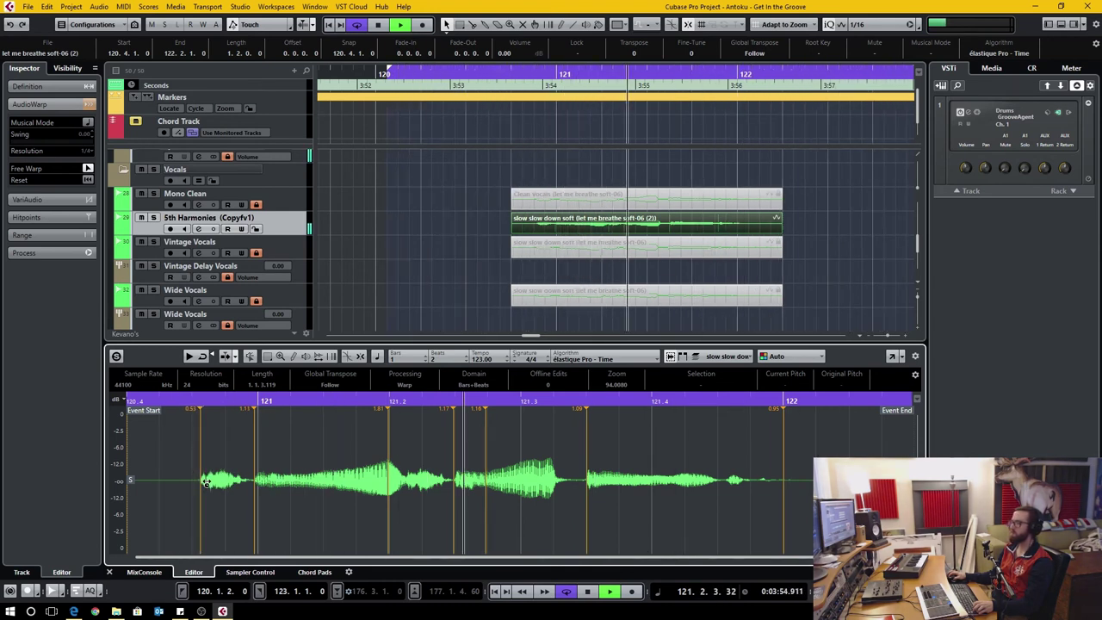
key("space")
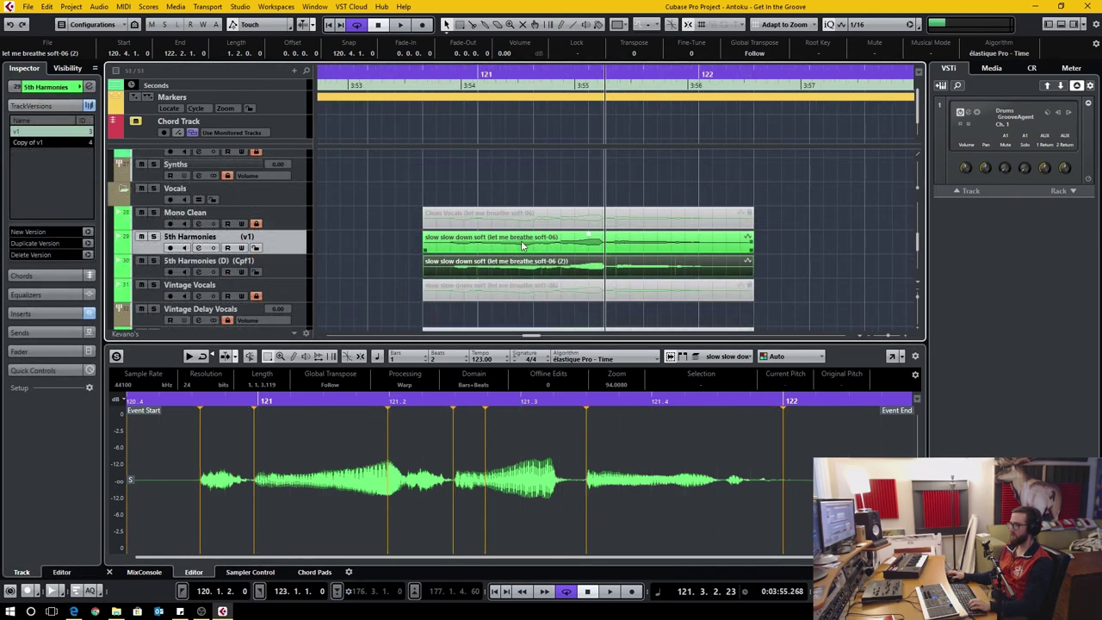
- Compare the warp markers and waveform of the v1 harmony event with those of the duplicated copy on the track below
left_click(569, 247)
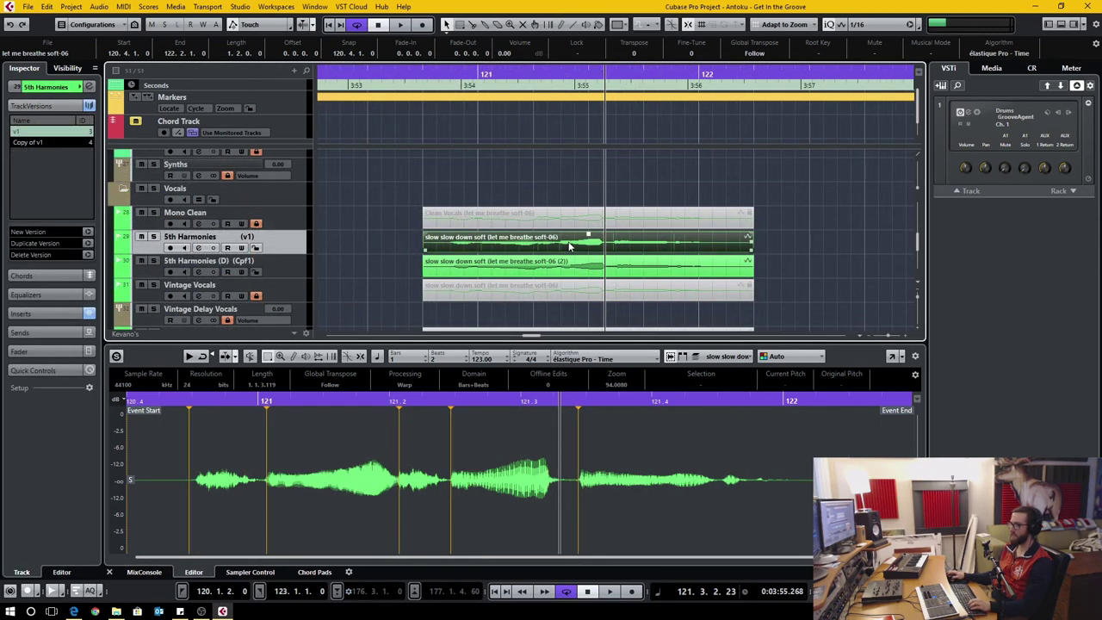
left_click(610, 276)
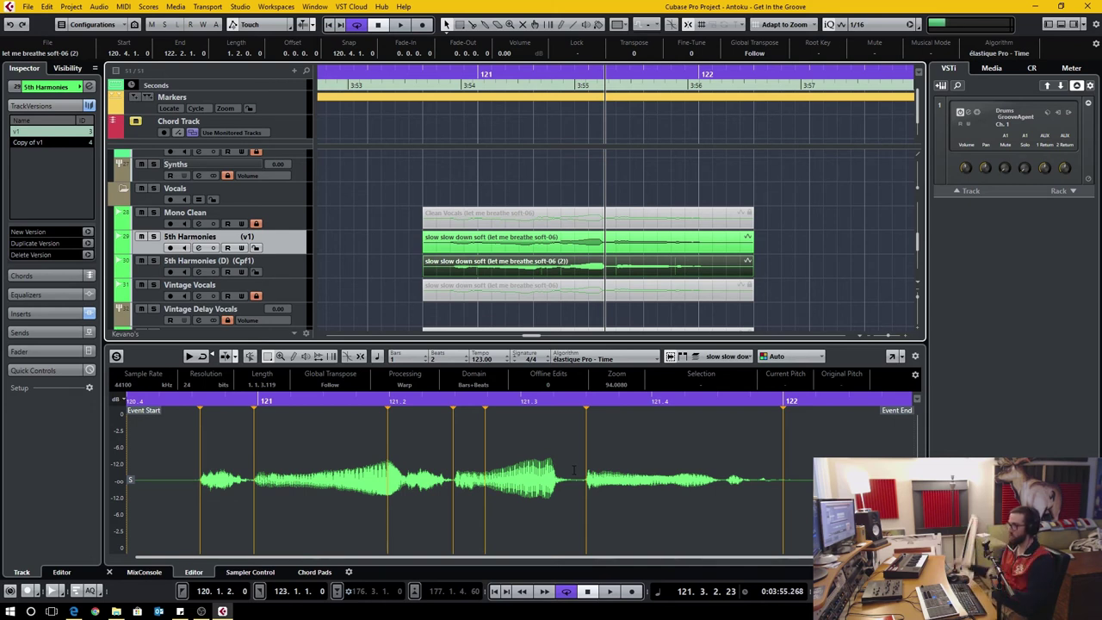
left_click(629, 243)
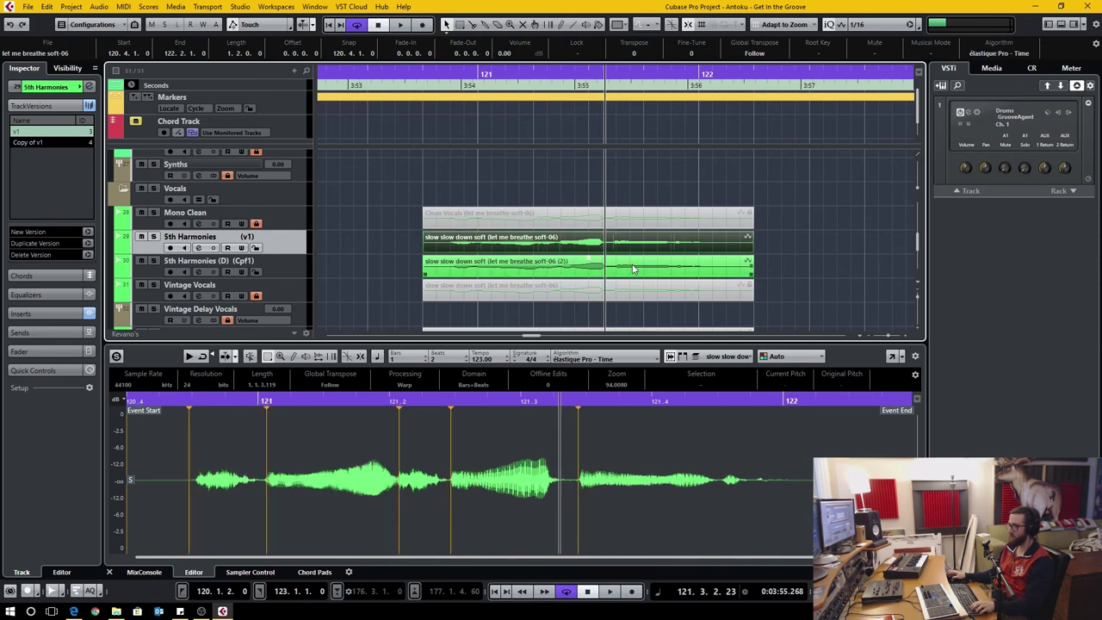
left_click(631, 267)
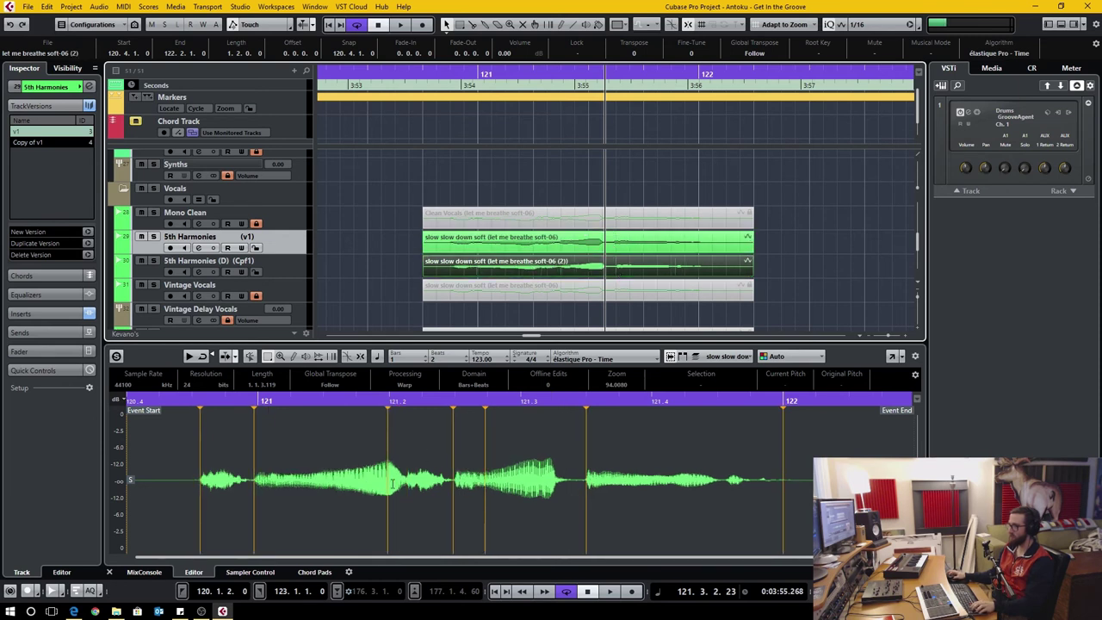
left_click(509, 245)
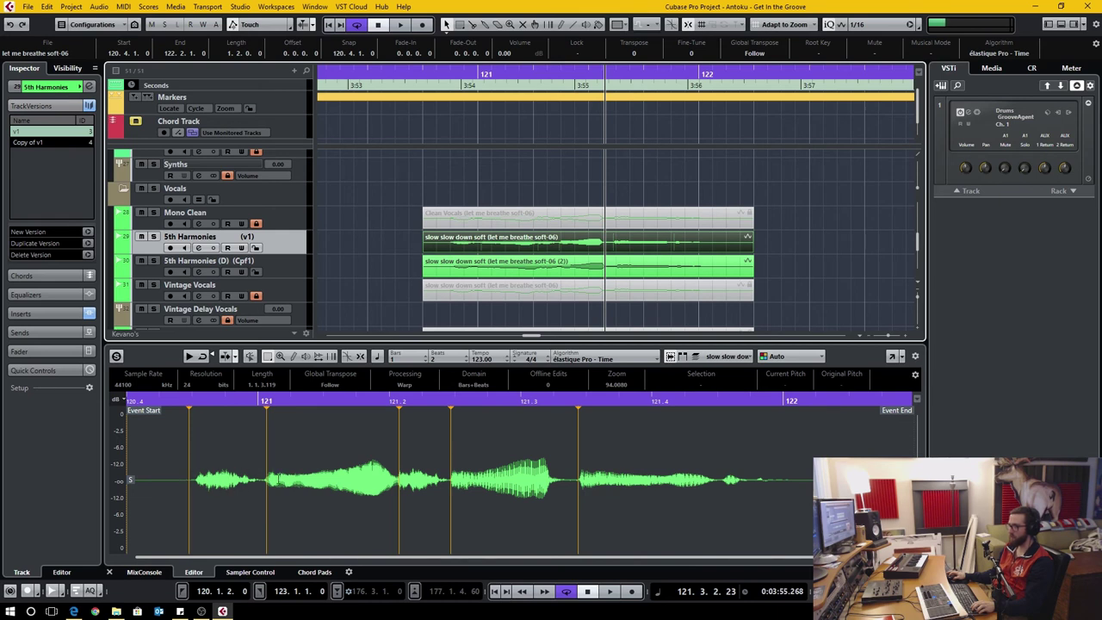
left_click(562, 265)
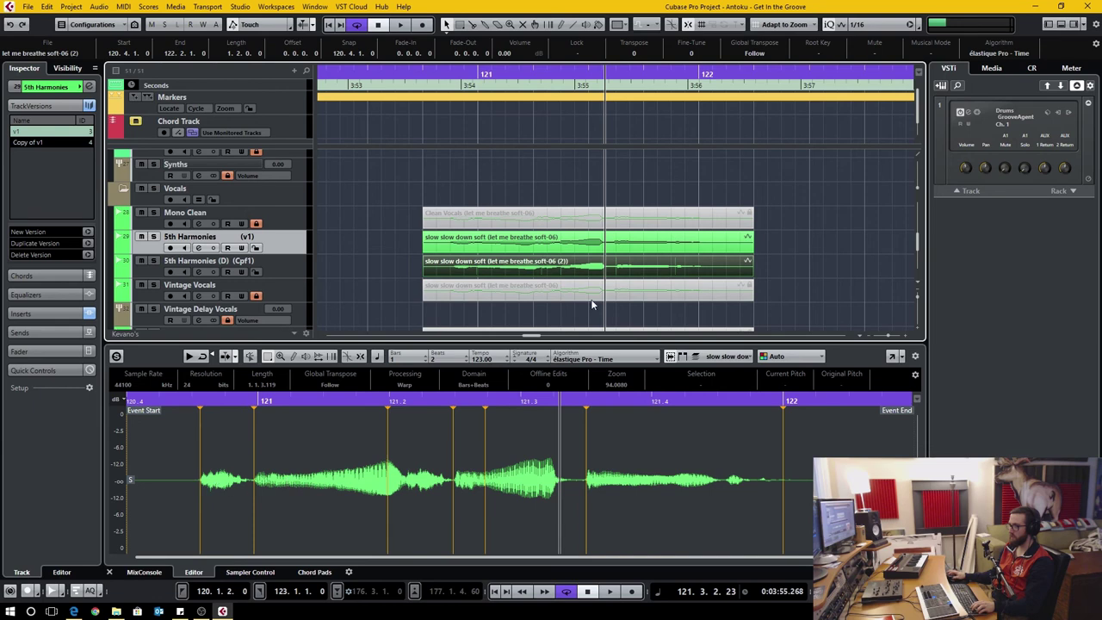
left_click(614, 244)
key("g")
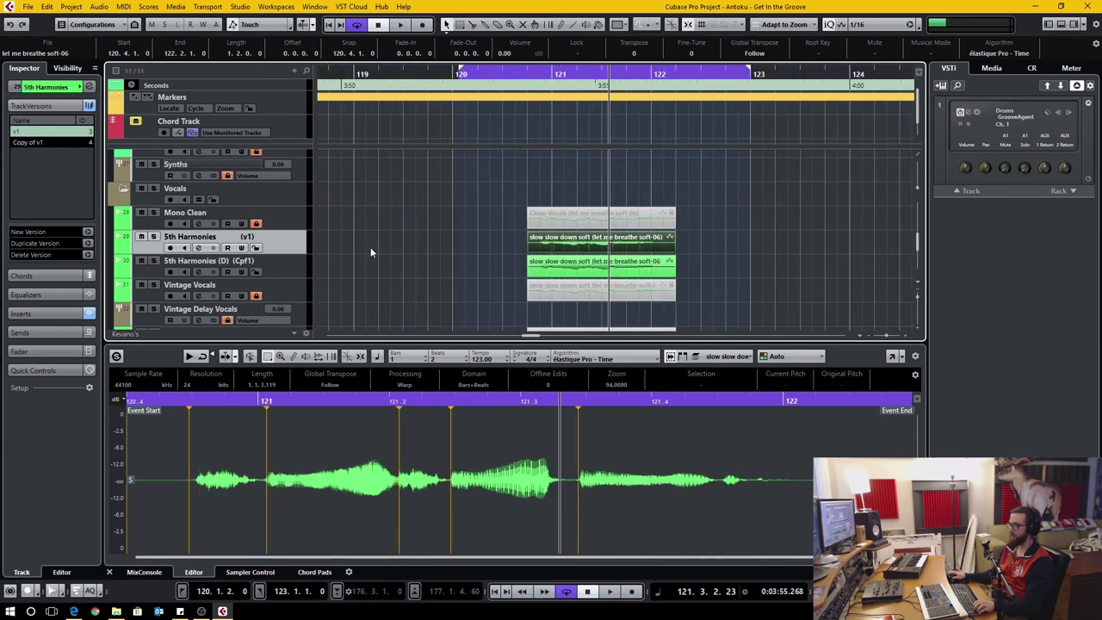
- Mute the duplicated 5th Harmonies track and play the looped section from bar 120 to hear the v1 harmony, then stop
left_click(147, 272)
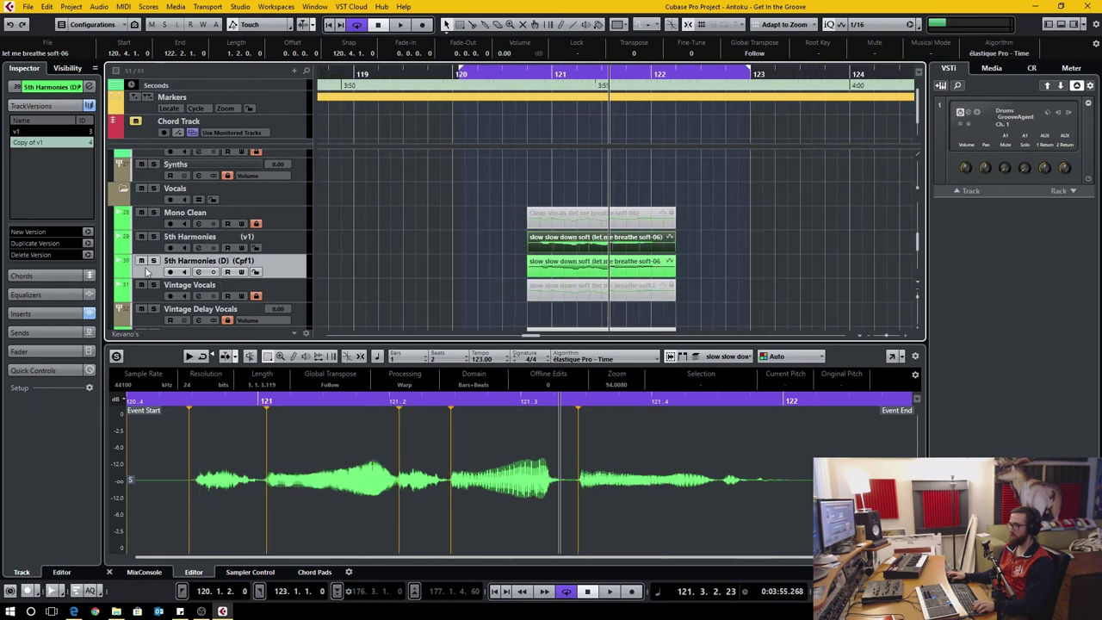
left_click(456, 77)
key("space")
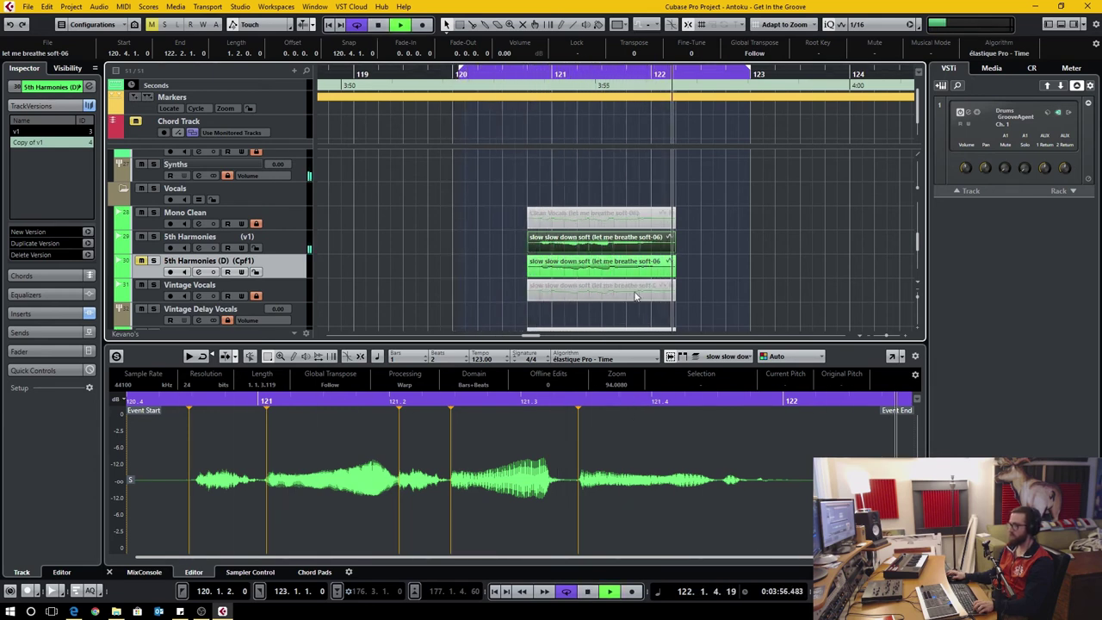
key("space")
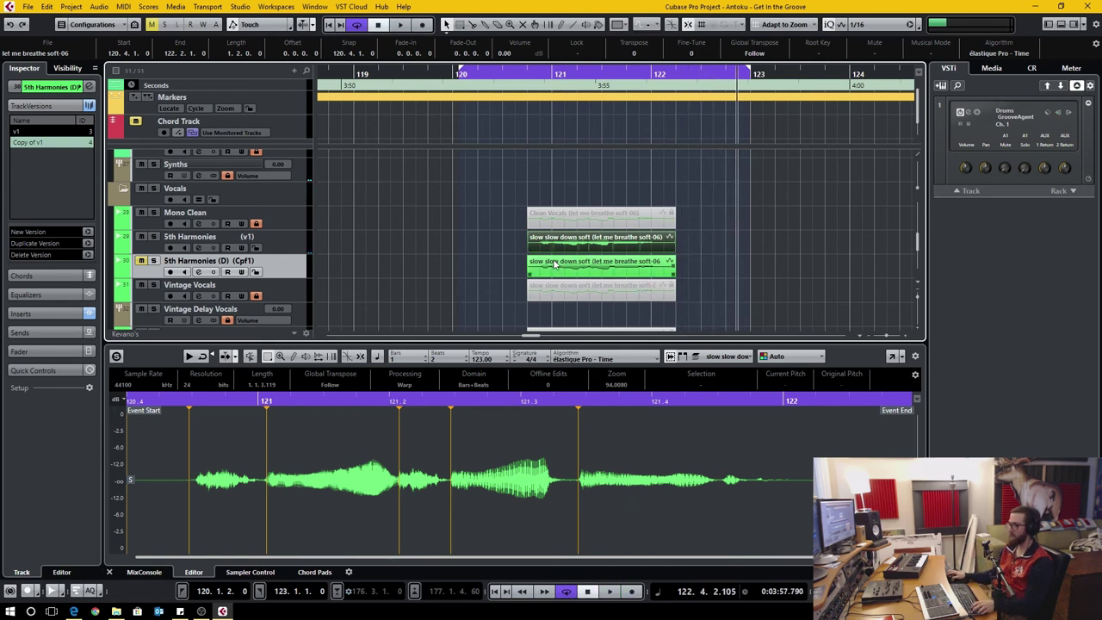
- Select the duplicated harmony event and examine the élastique algorithms available for it without changing the current one
key("Up")
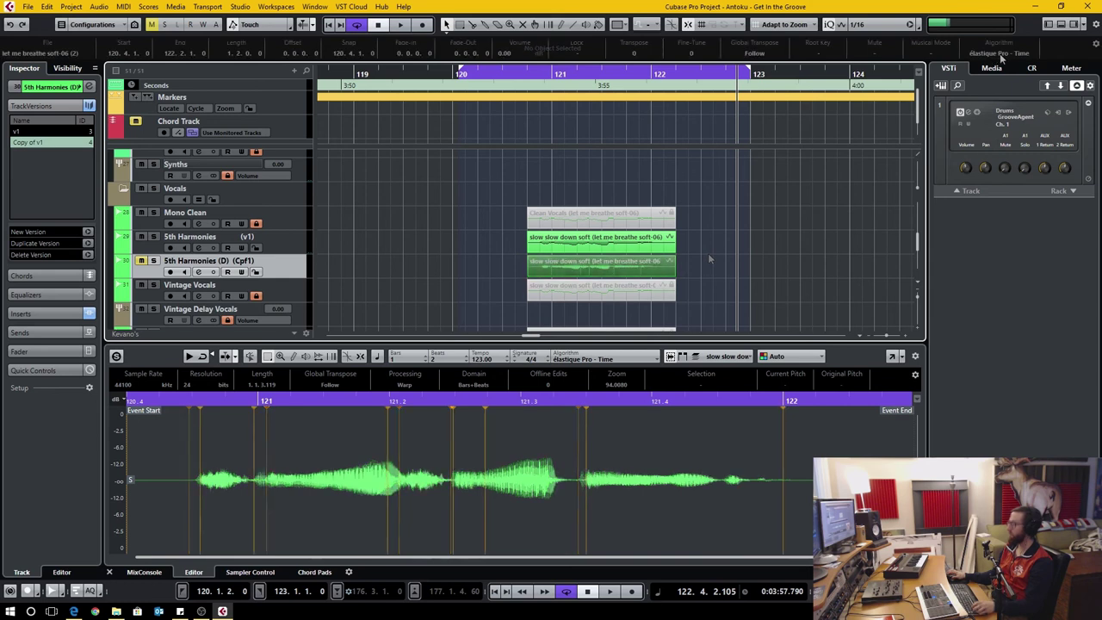
left_click(1002, 54)
mouse_move(997, 66)
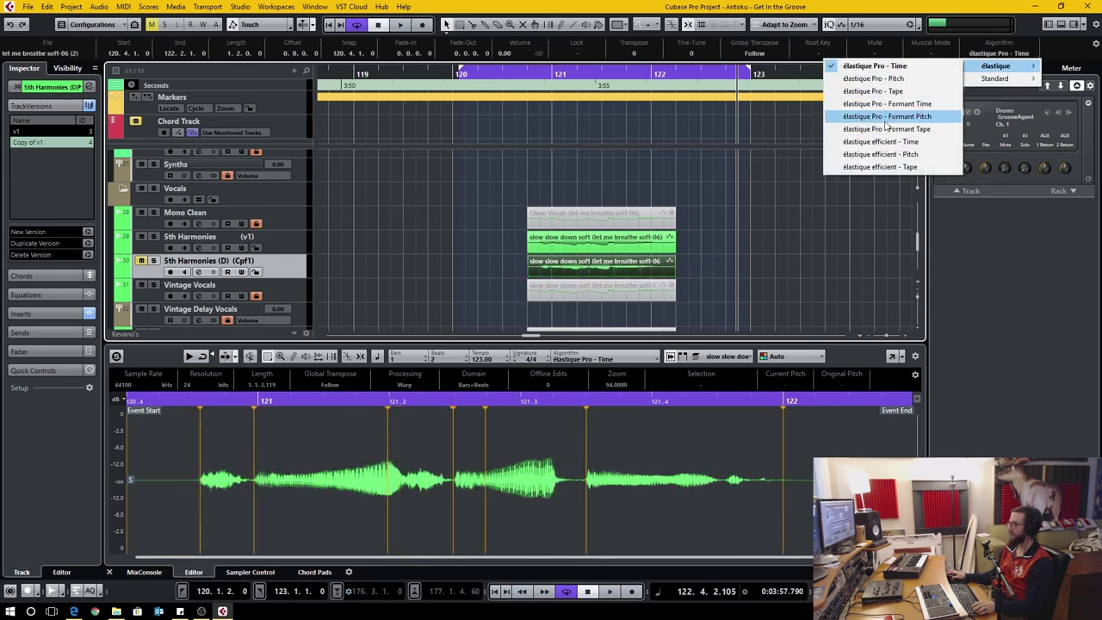
left_click(652, 276)
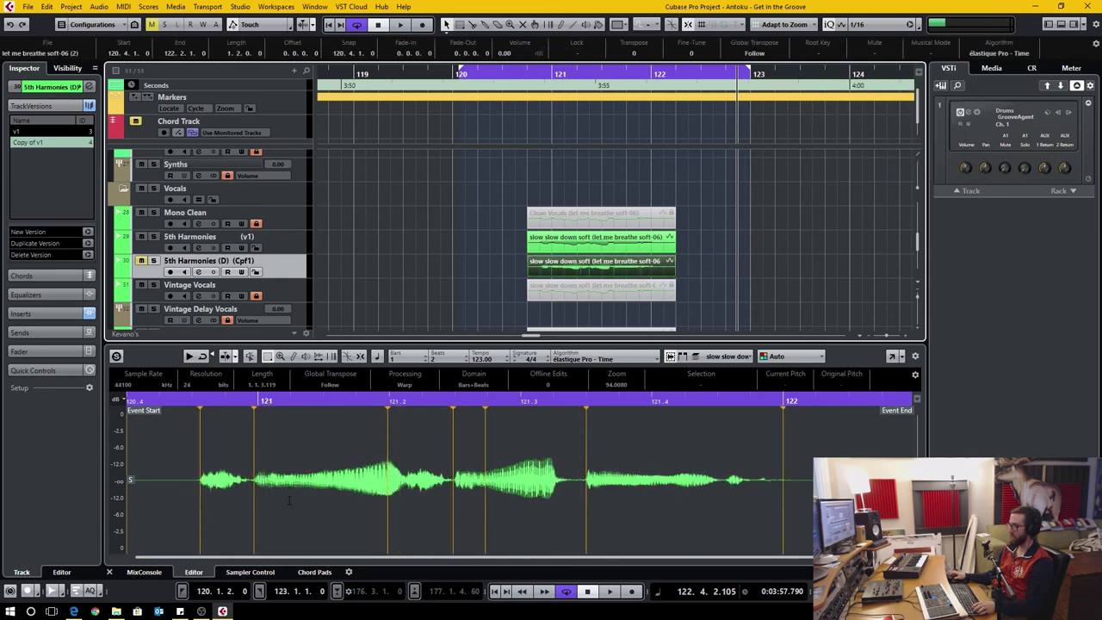
- Deselect the harmony event and enable group editing for the Drums & Perc folder
scroll(704, 255, "up", 4)
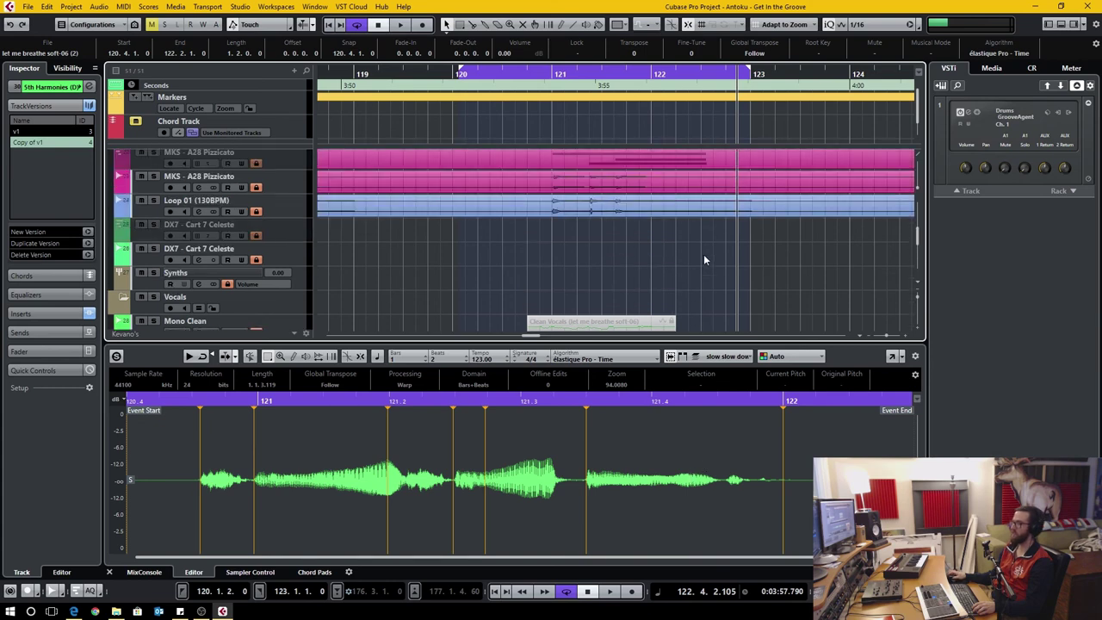
scroll(674, 224, "down", 5)
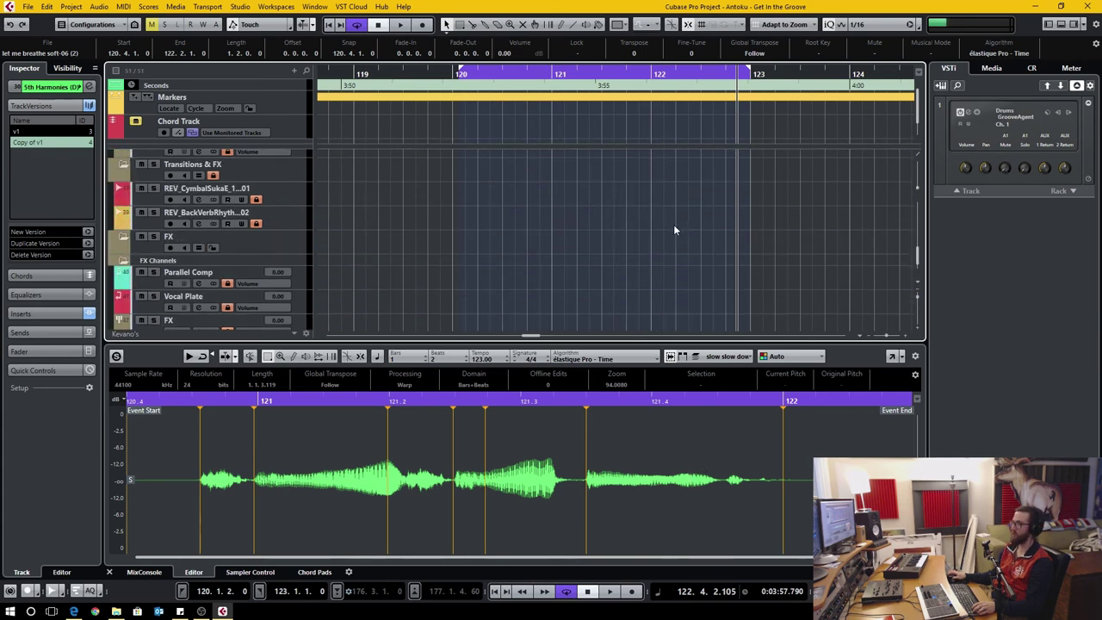
left_click(718, 223)
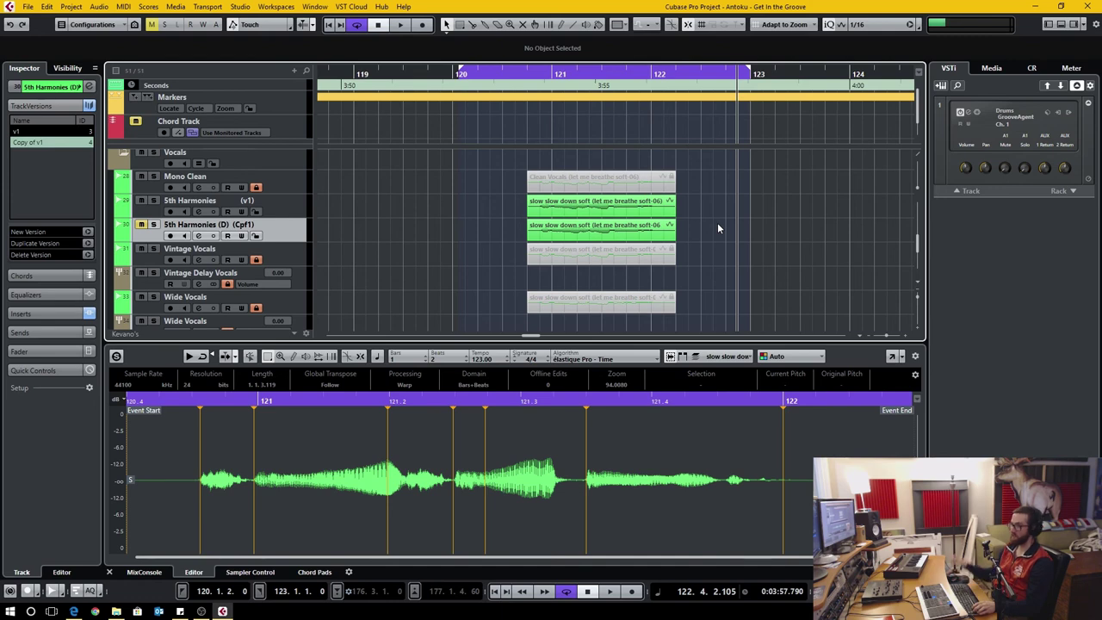
scroll(605, 246, "up", 4)
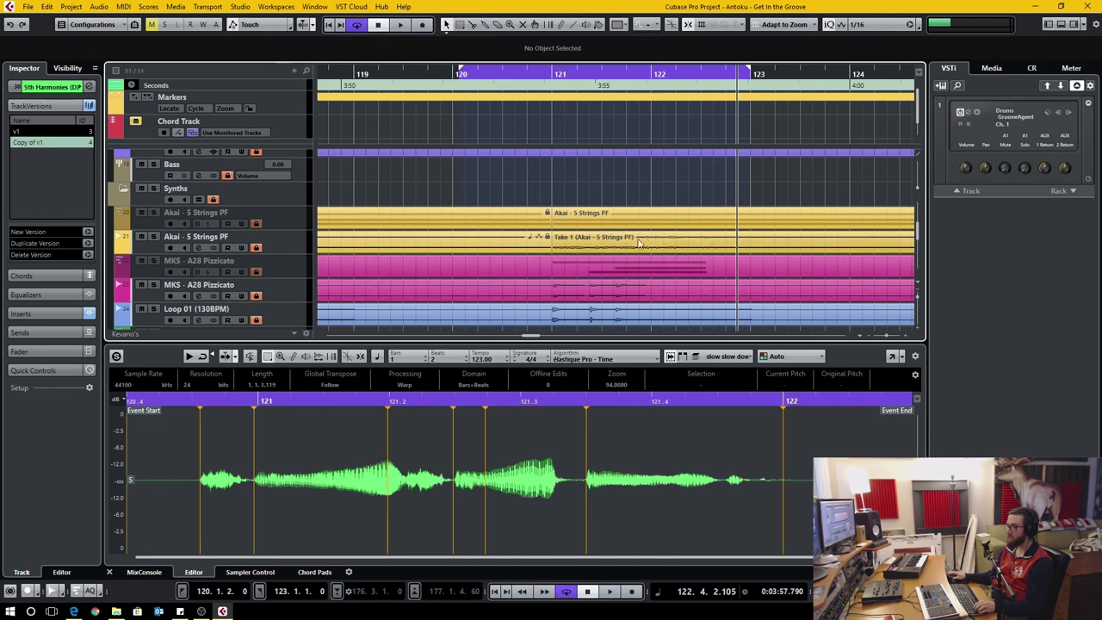
scroll(591, 273, "down", 3)
scroll(595, 270, "up", 10)
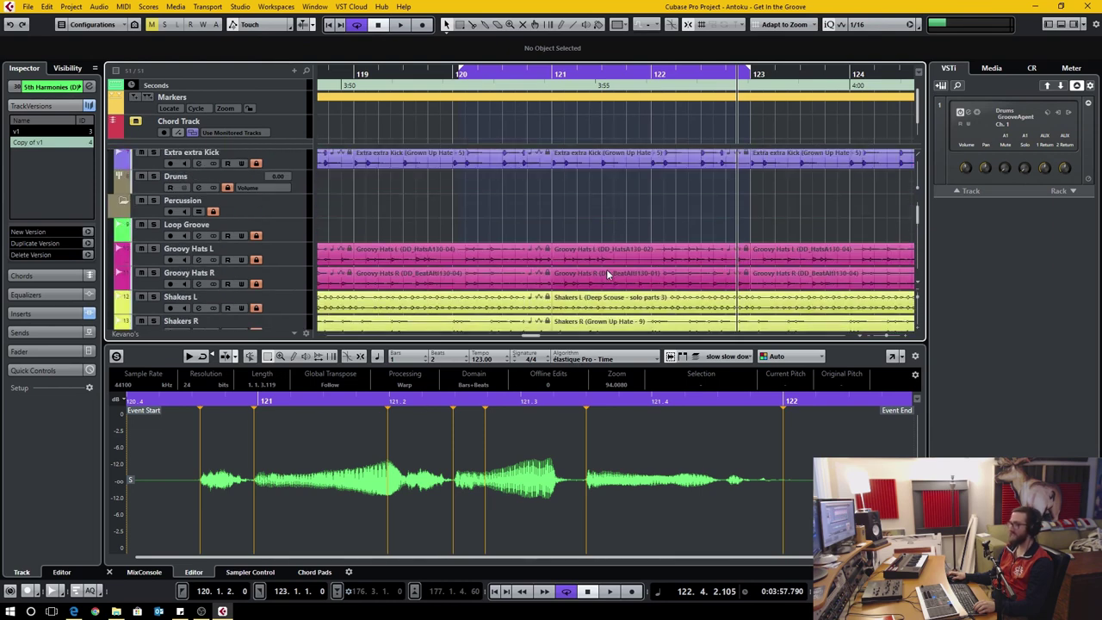
scroll(586, 257, "up", 3)
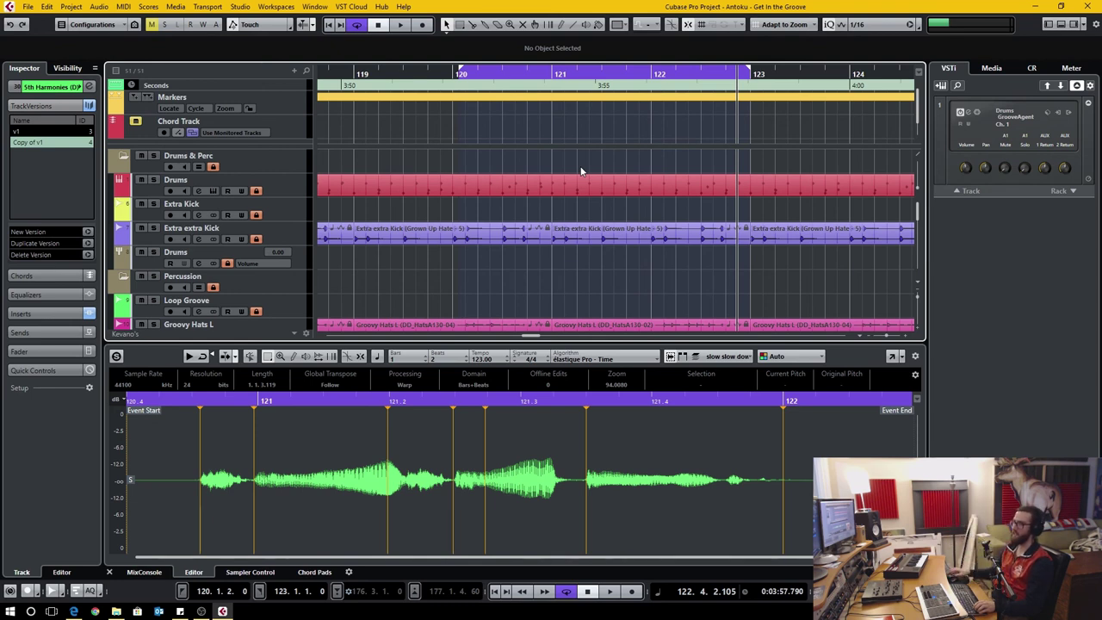
left_click(199, 167)
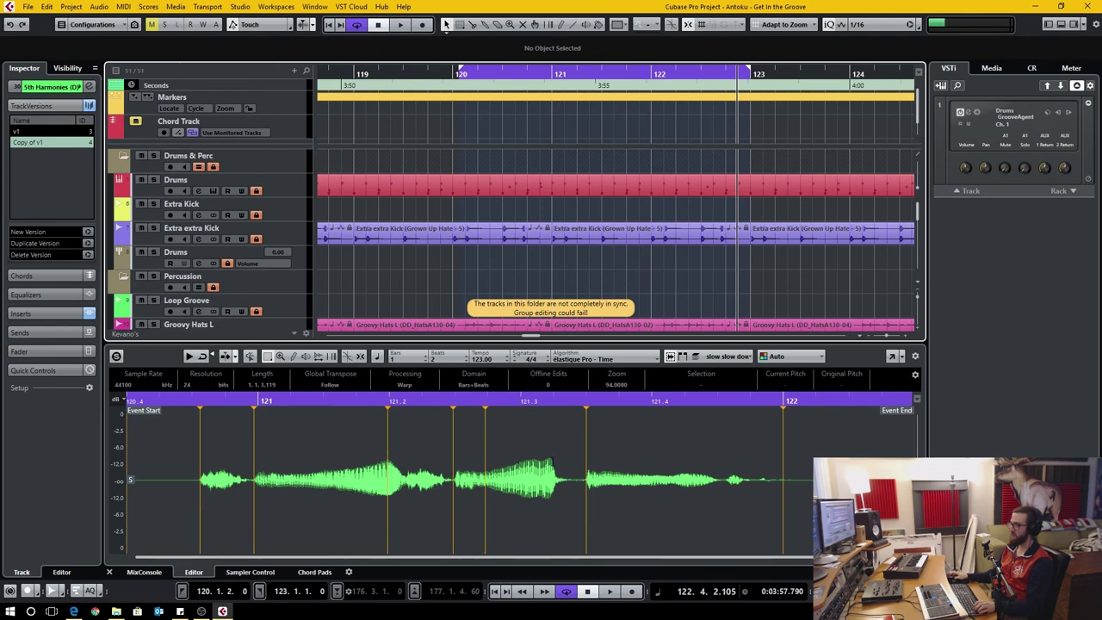
- Open the Quantize Panel on the 1/16 preset, set the iQ Mode strength to 32, and close the panel
scroll(549, 252, "down", 3)
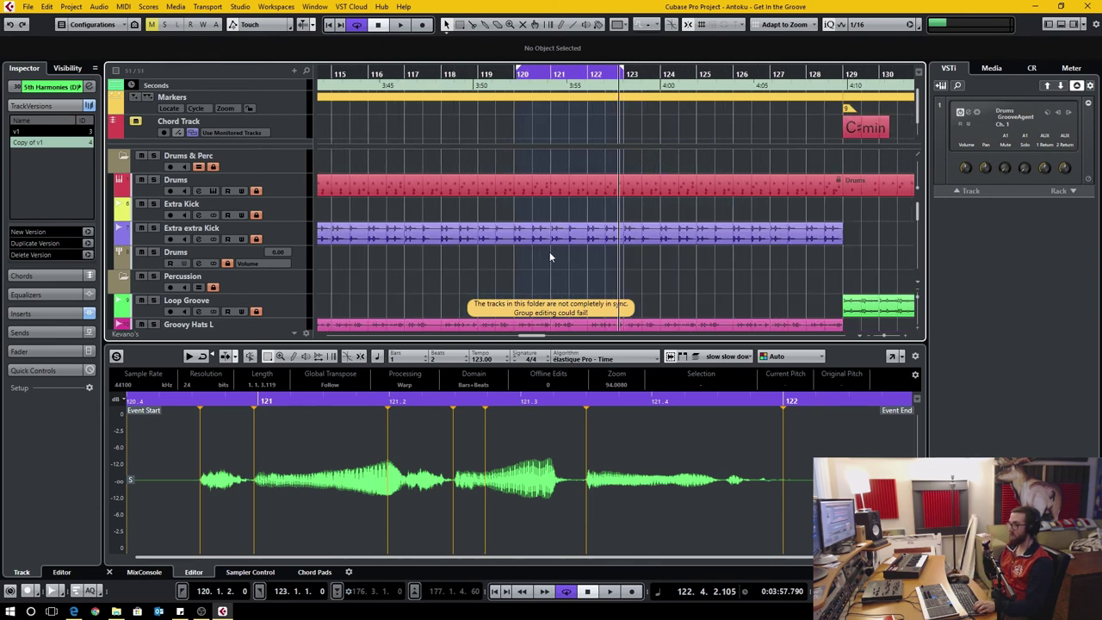
left_click(918, 27)
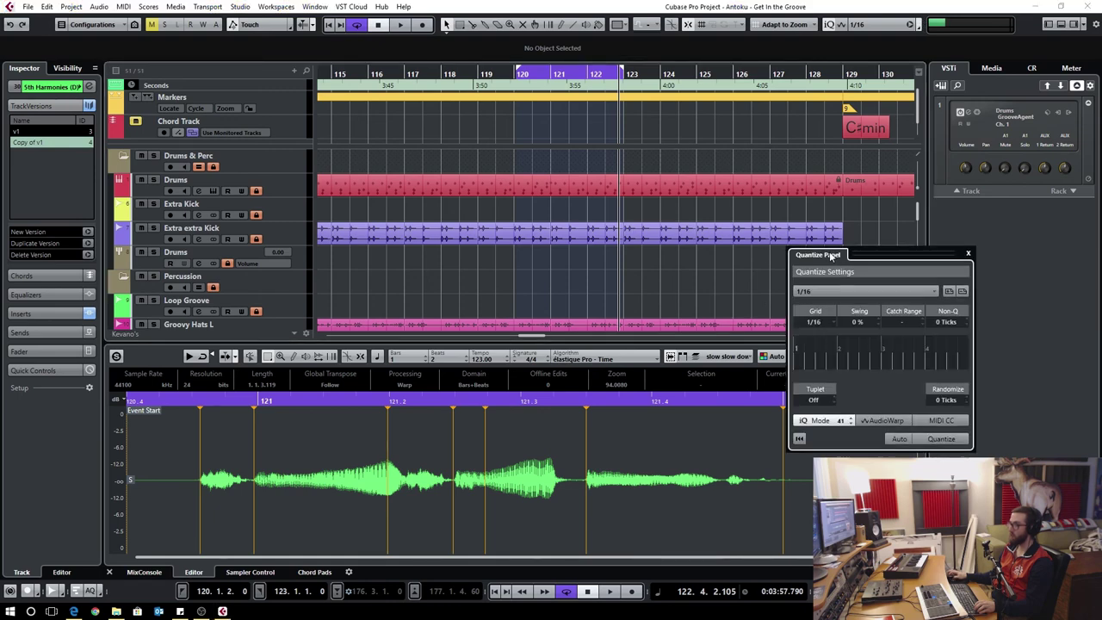
left_click_drag(837, 273, 810, 255)
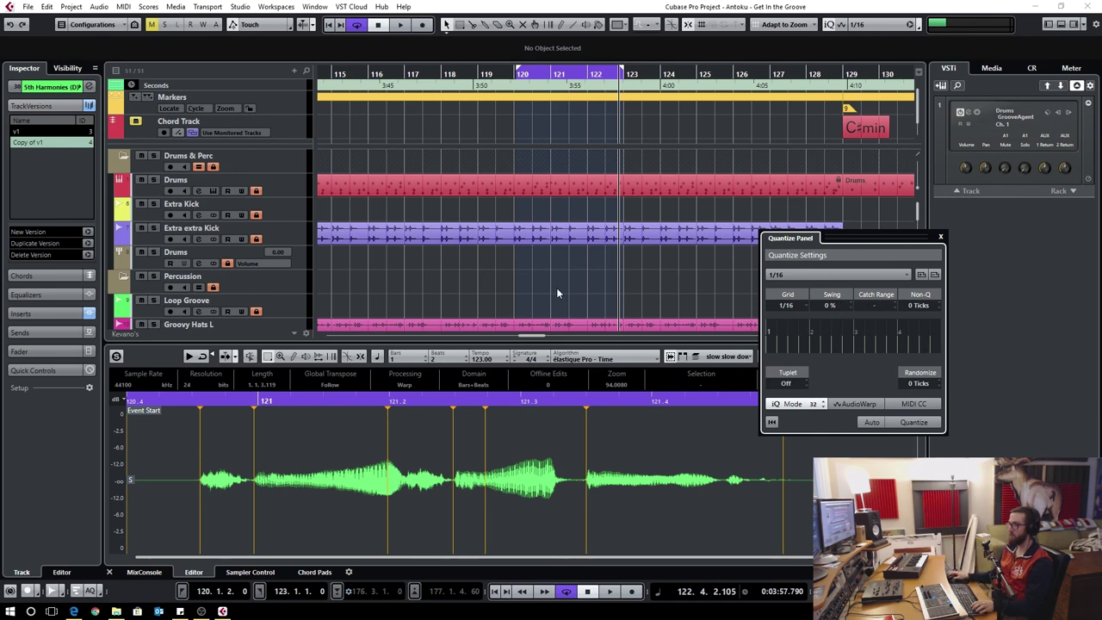
scroll(571, 241, "down", 3)
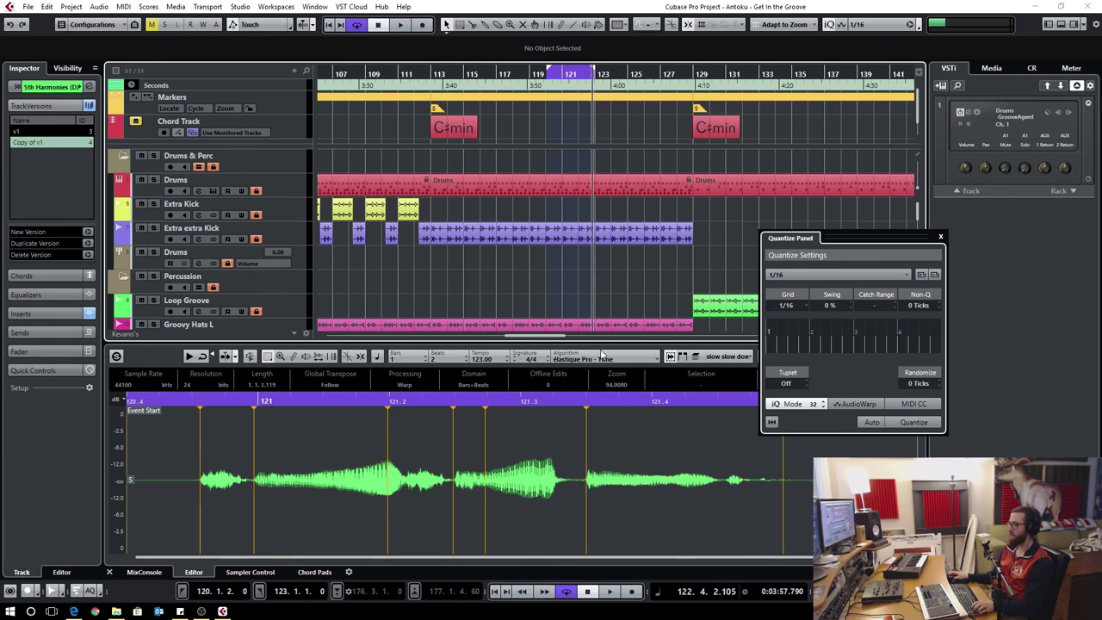
left_click(941, 236)
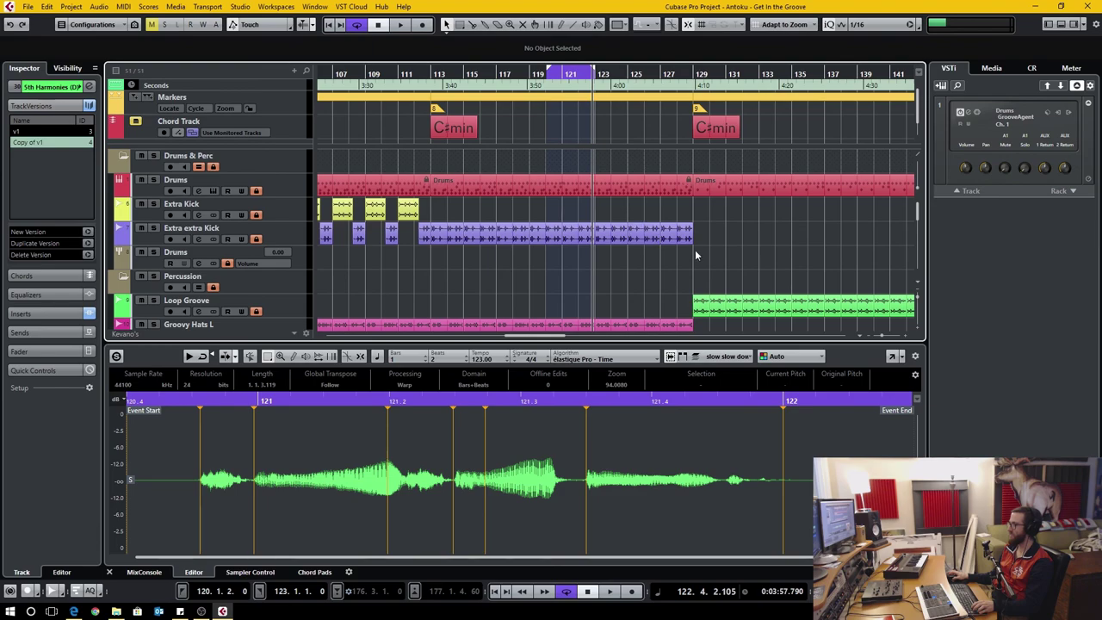